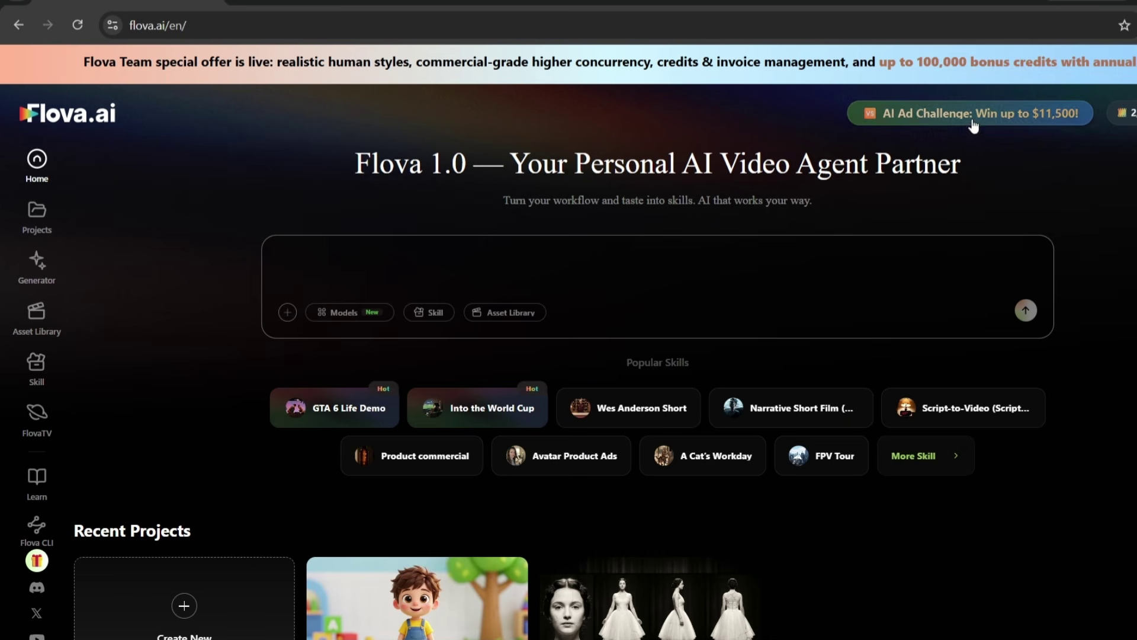
# - Look over the home page's projects and FlovaTV showcase, and browse the available video models
pyautogui.scroll(-15, 311, 286)
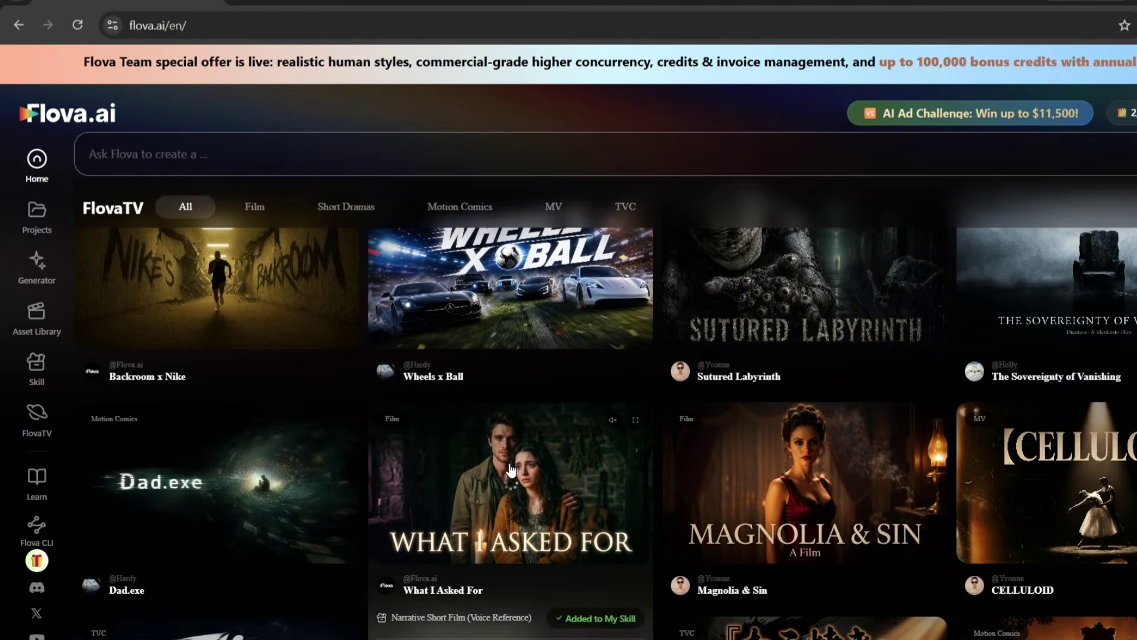
pyautogui.scroll(5, 510, 469)
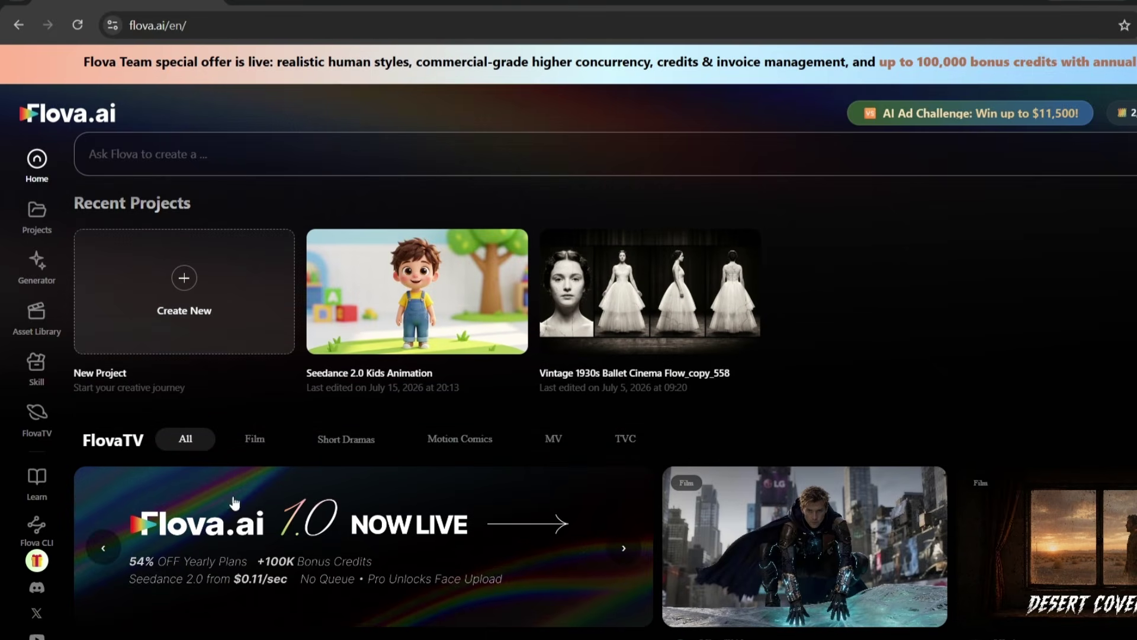
pyautogui.scroll(5, 932, 504)
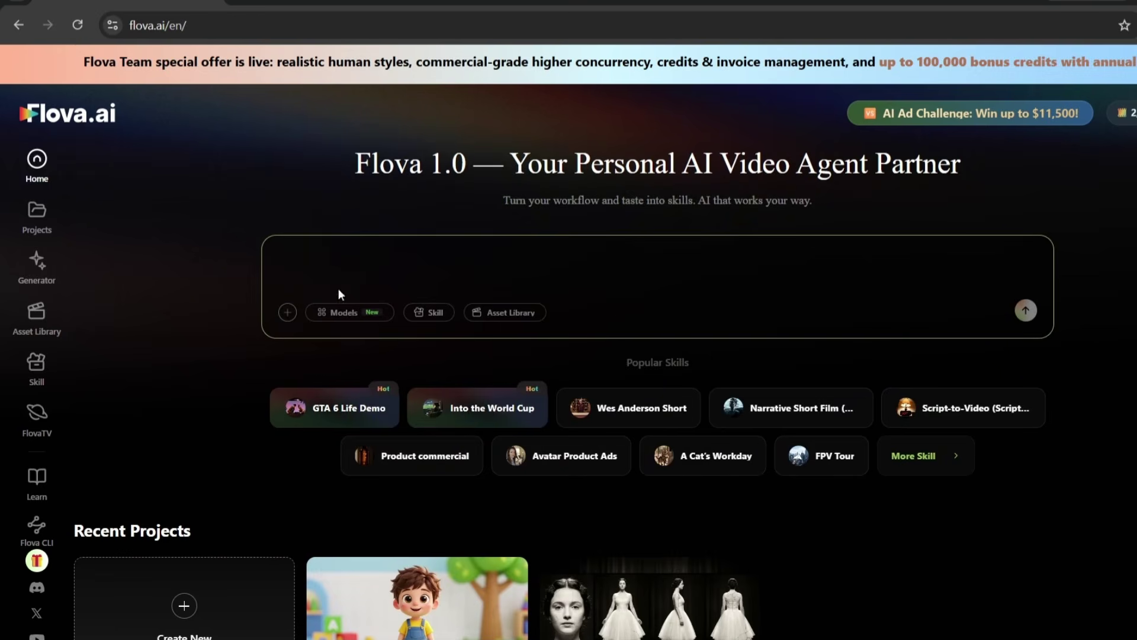
pyautogui.click(359, 318)
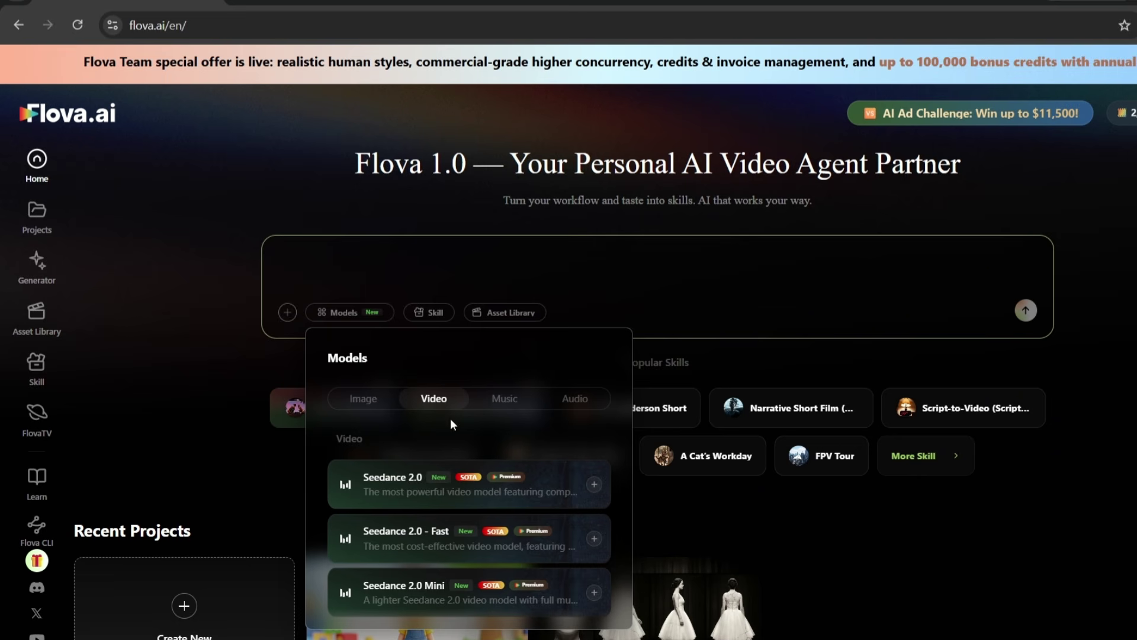
pyautogui.scroll(-10, 428, 507)
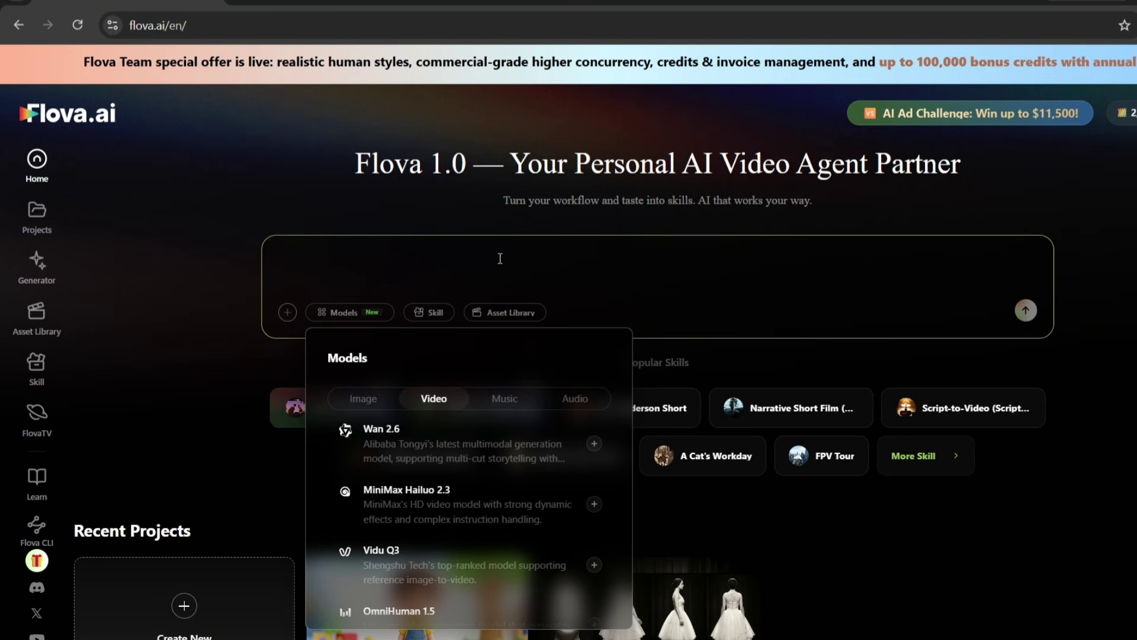
# - Start a new project with the prompt "brainstorm with me because i want to make a short kids film"
pyautogui.click(429, 258)
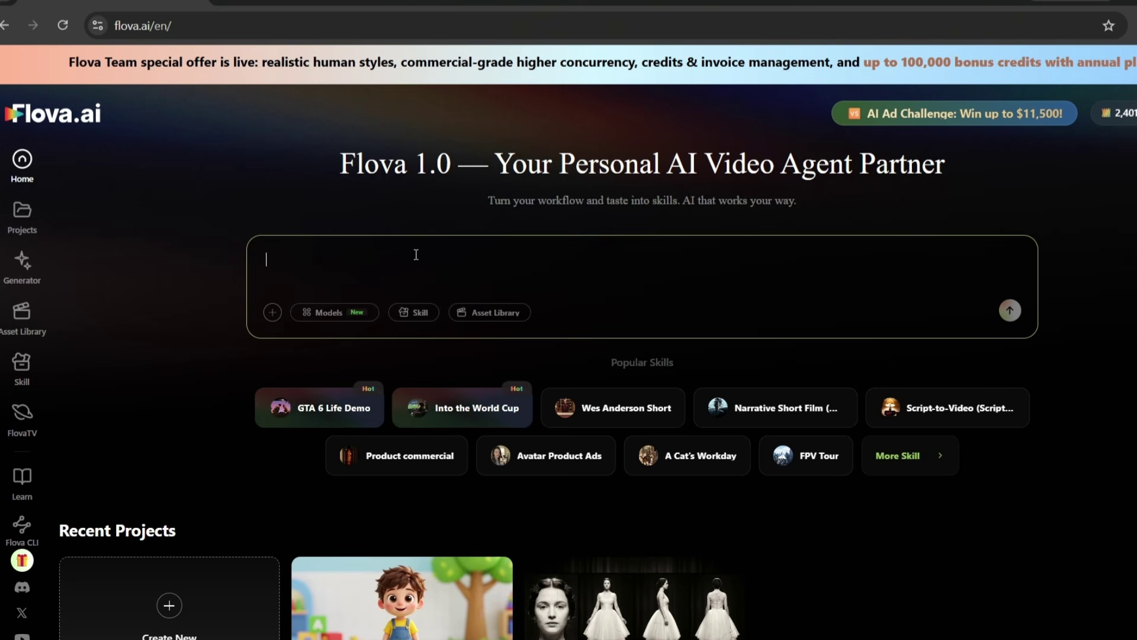
pyautogui.write('brainstorm with me ')
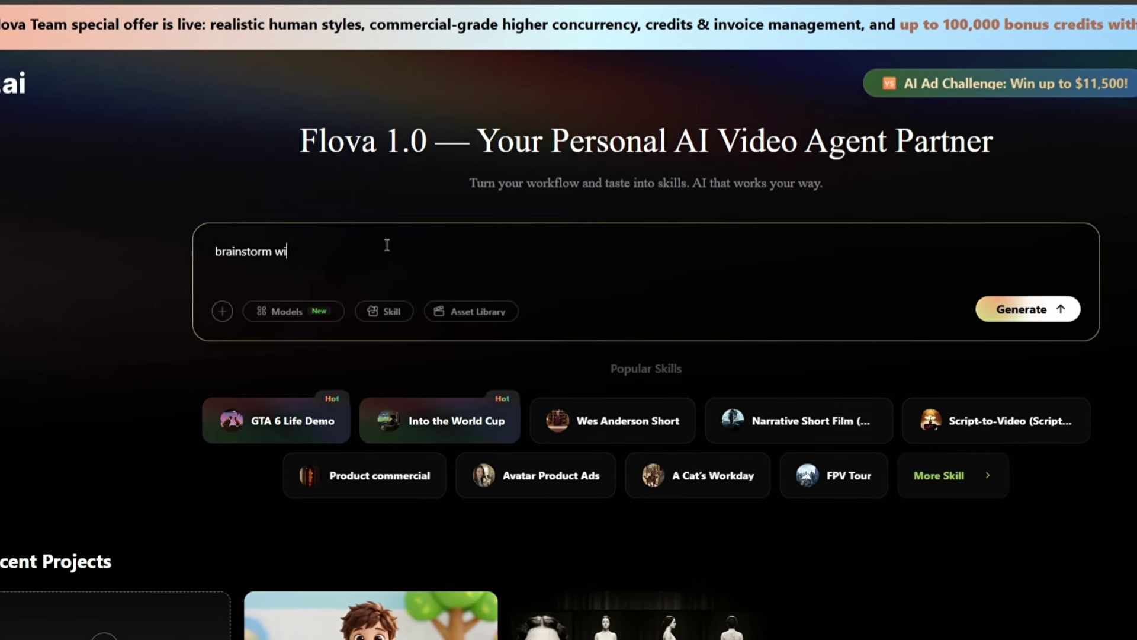
pyautogui.write('because i want to make a short kid')
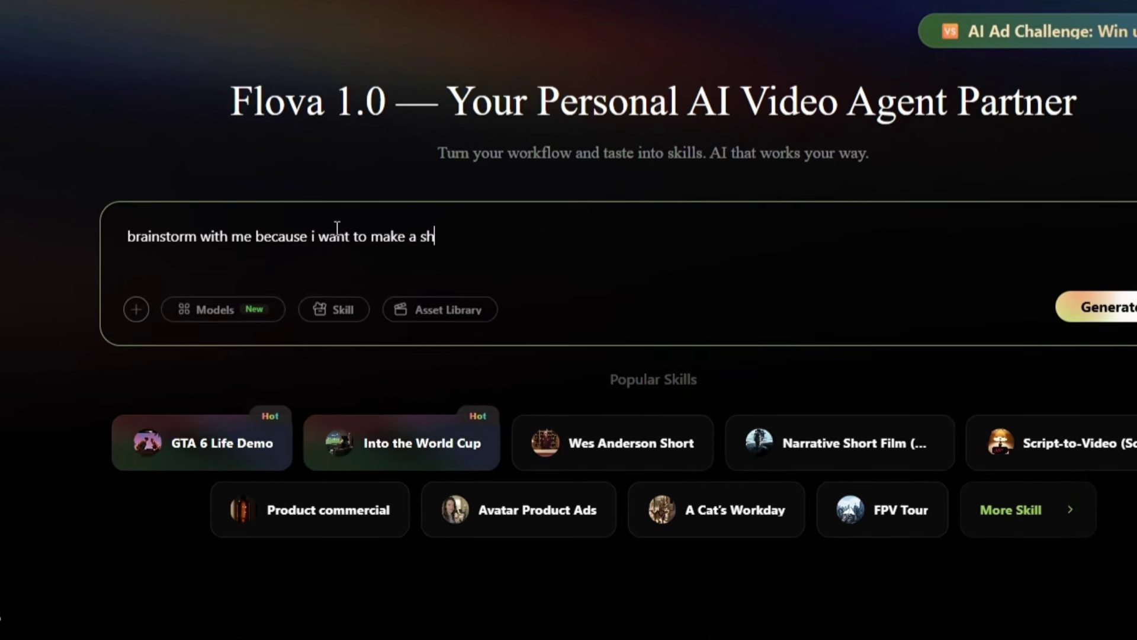
pyautogui.write('s film')
pyautogui.click(1116, 312)
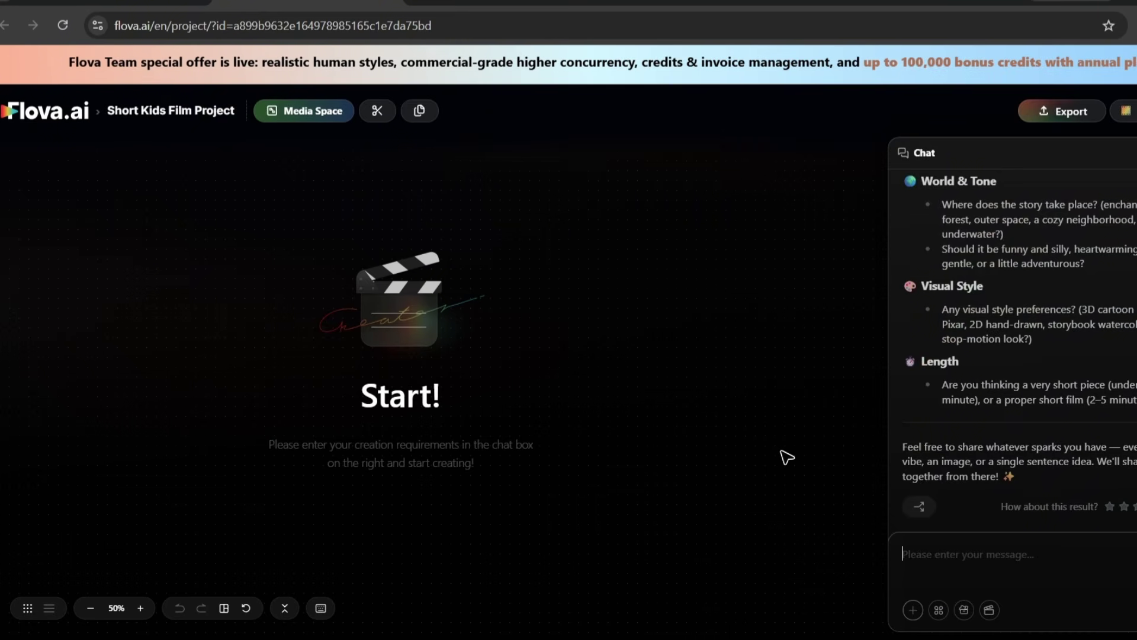
# - Answer the brainstorming questions in the chat with "an animal in a forest, 3d cartoon animation and i want the length of the video to be 15 seconds"
pyautogui.scroll(5, 1051, 437)
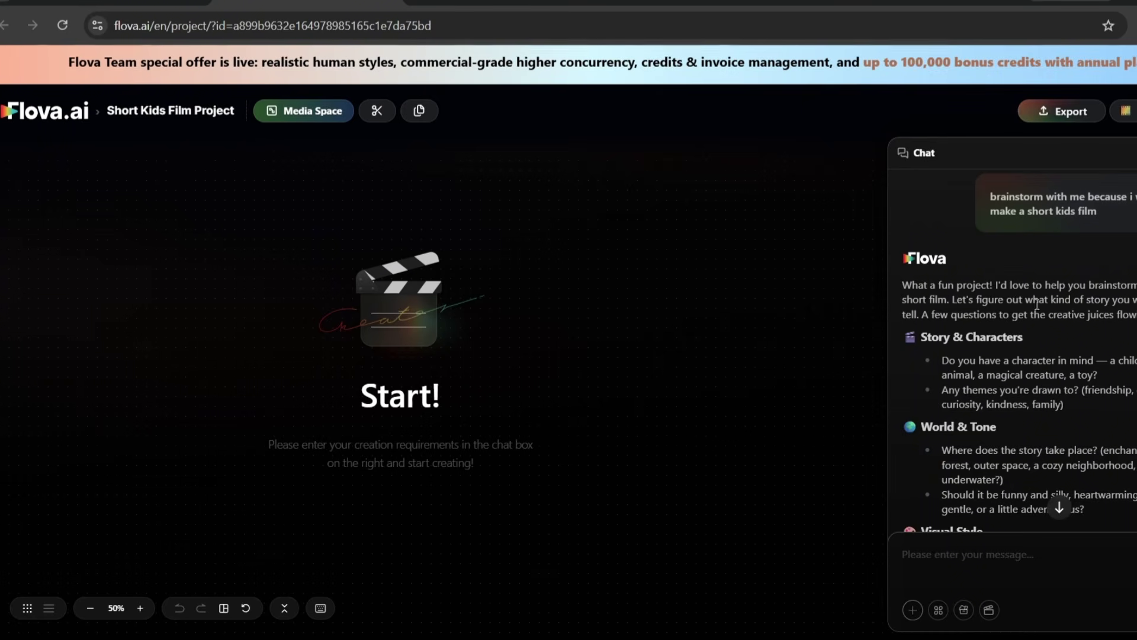
pyautogui.scroll(-4, 1027, 379)
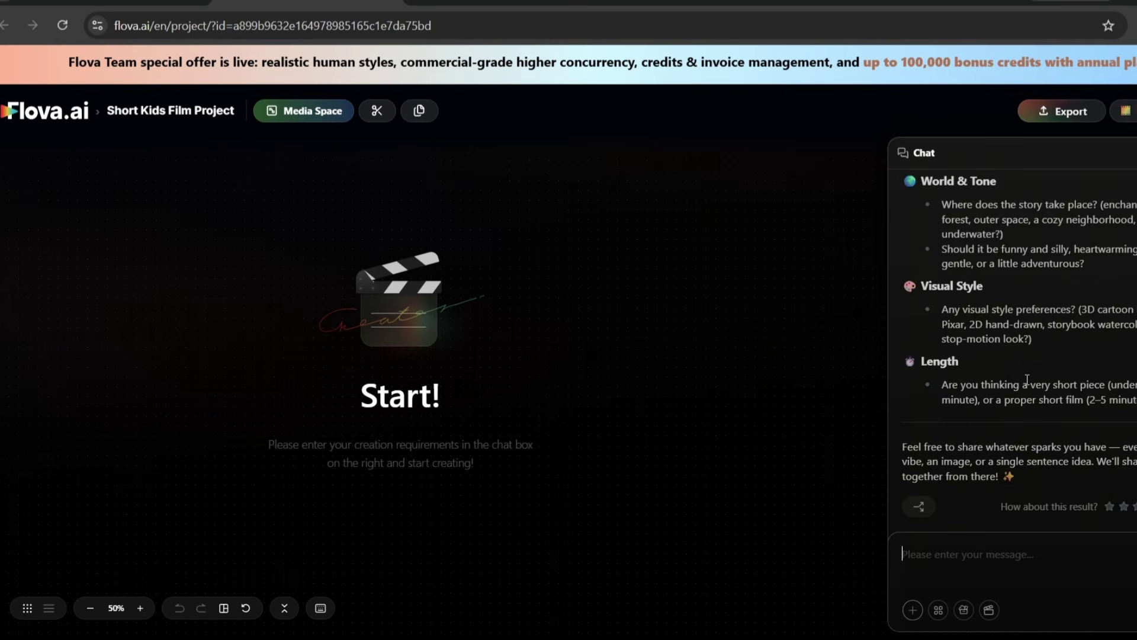
pyautogui.scroll(1, 1060, 379)
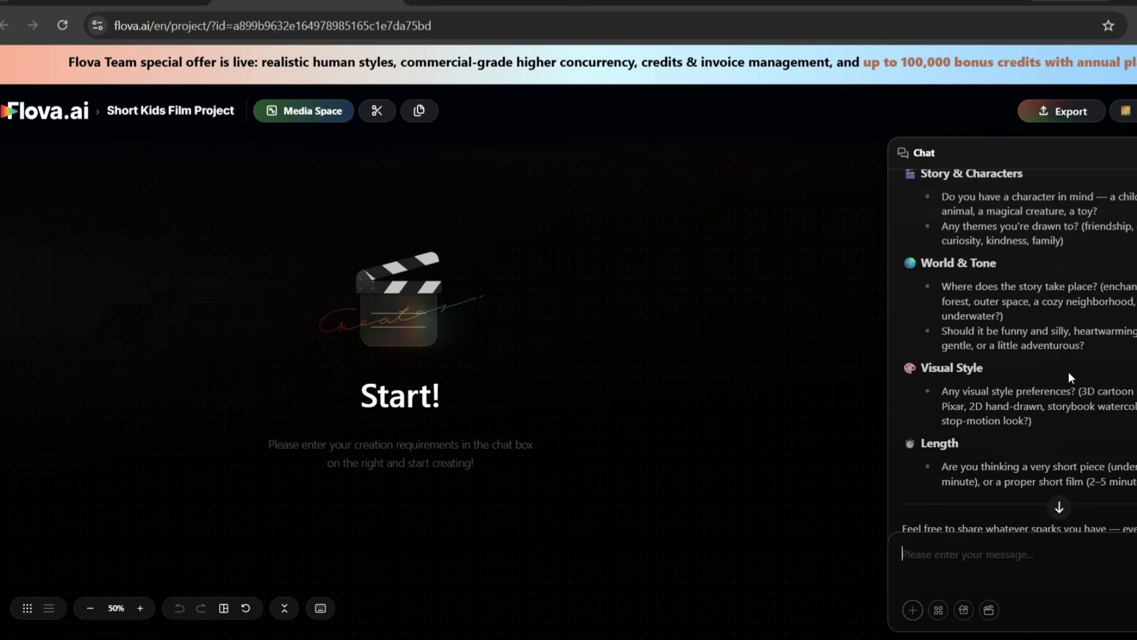
pyautogui.scroll(1, 1066, 349)
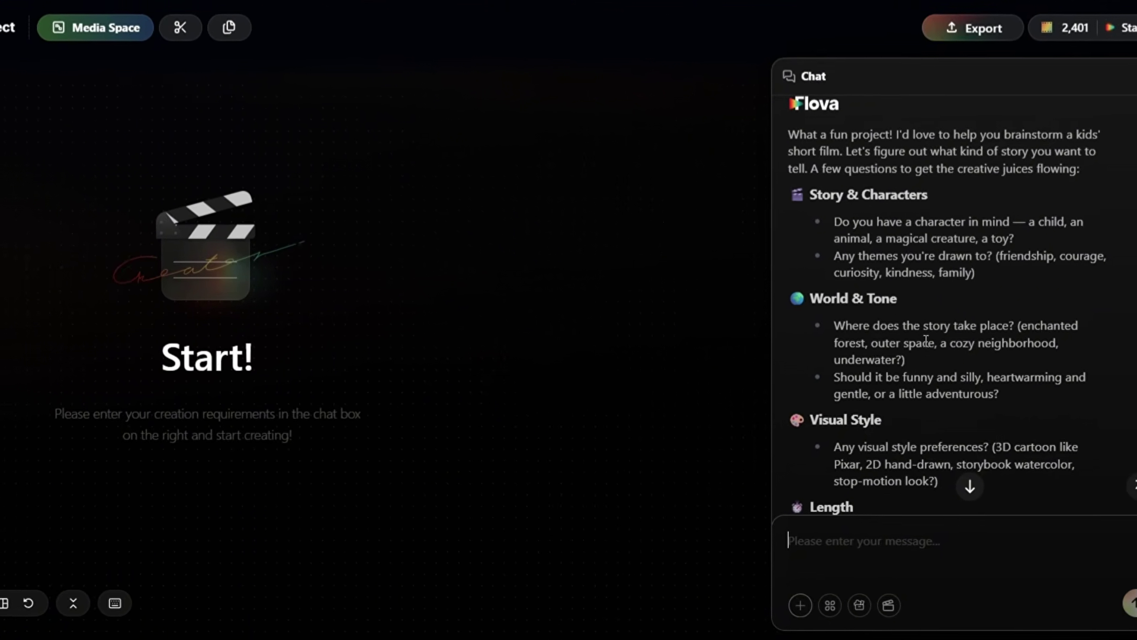
pyautogui.scroll(-2, 916, 414)
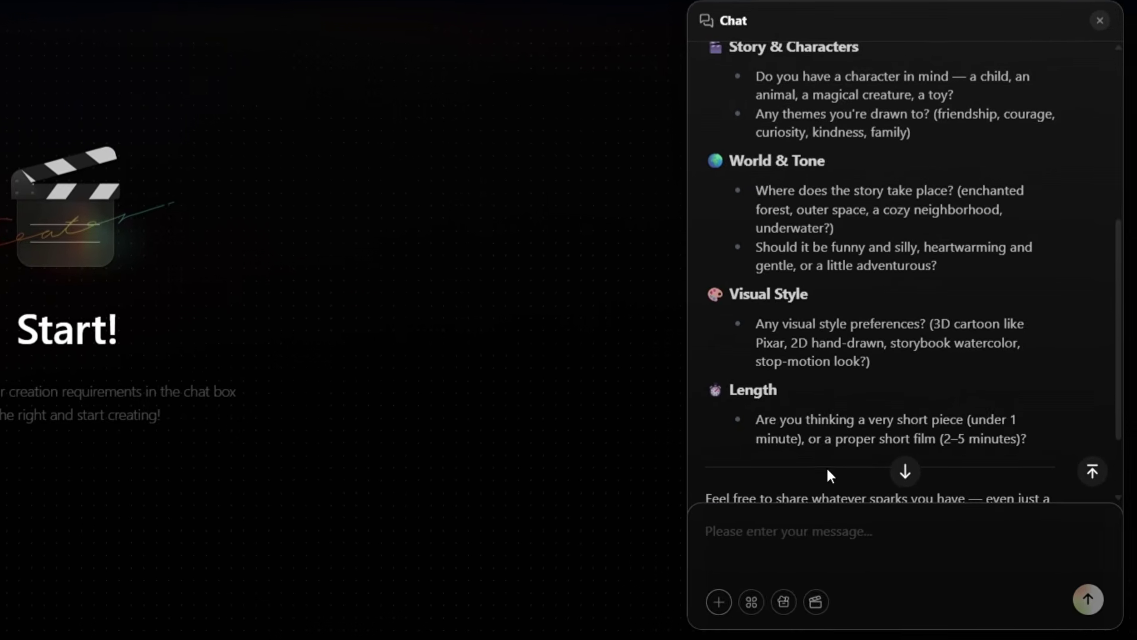
pyautogui.scroll(2, 828, 471)
pyautogui.click(809, 526)
pyautogui.write('an animal in ')
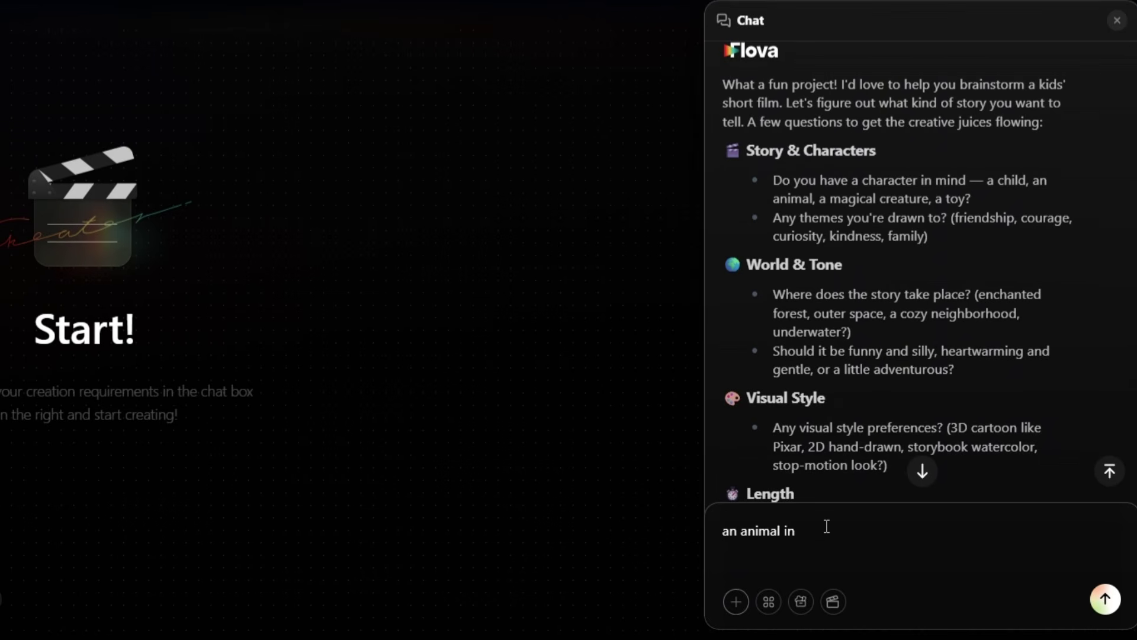
pyautogui.write('a forest , 3d cartoon')
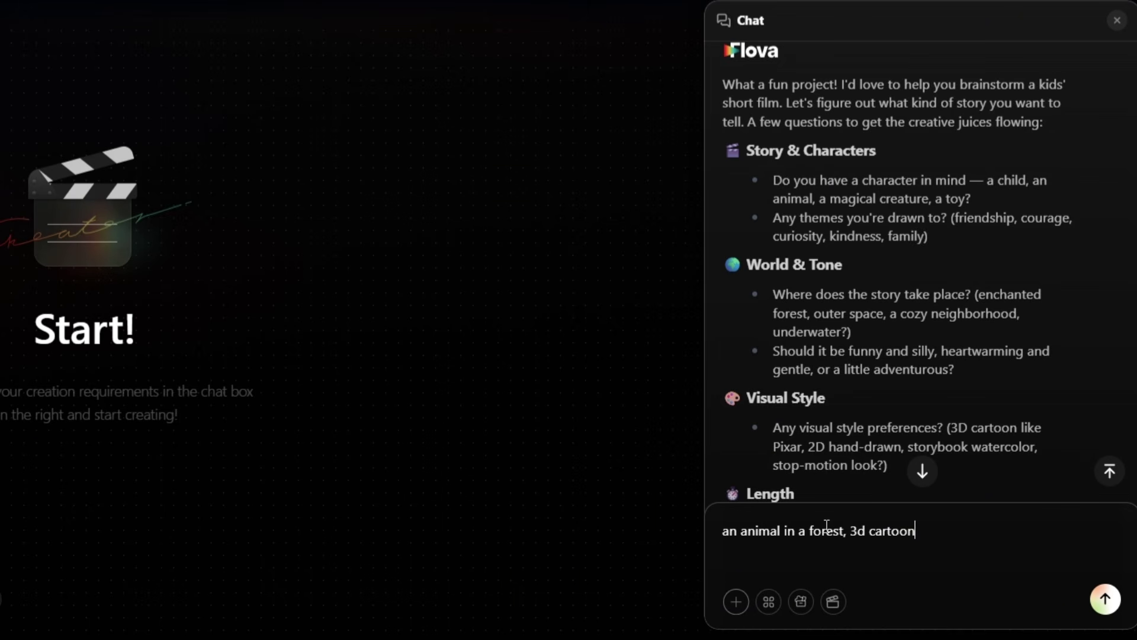
pyautogui.write(' animation and i want the lenght')
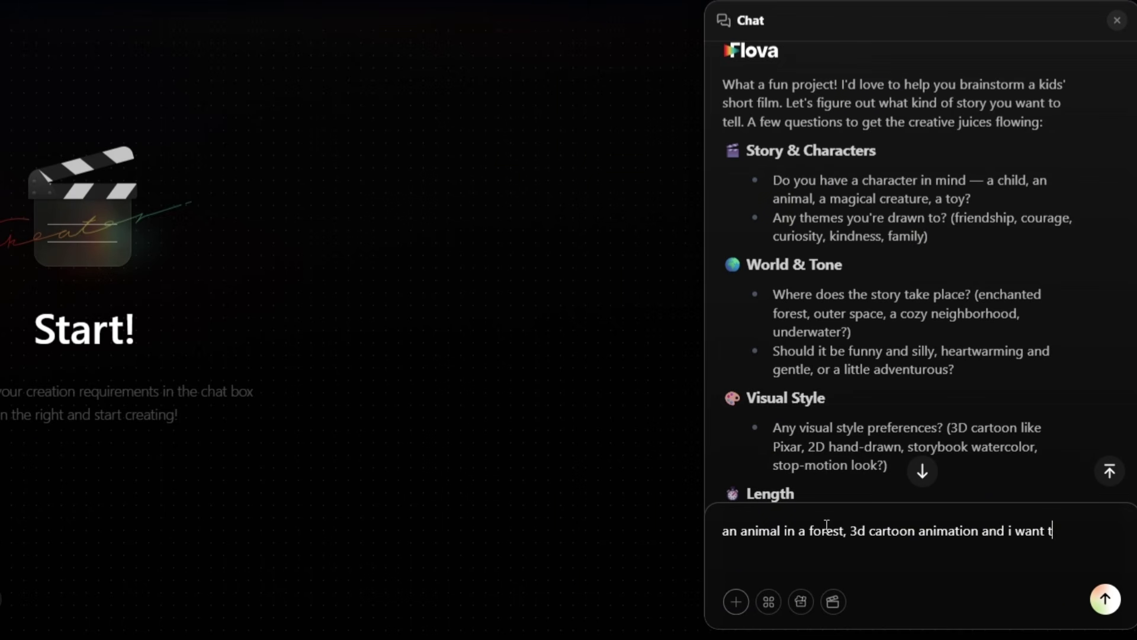
pyautogui.press('BackSpace')
pyautogui.press('BackSpace')
pyautogui.write('th of the video to be 15 seconds')
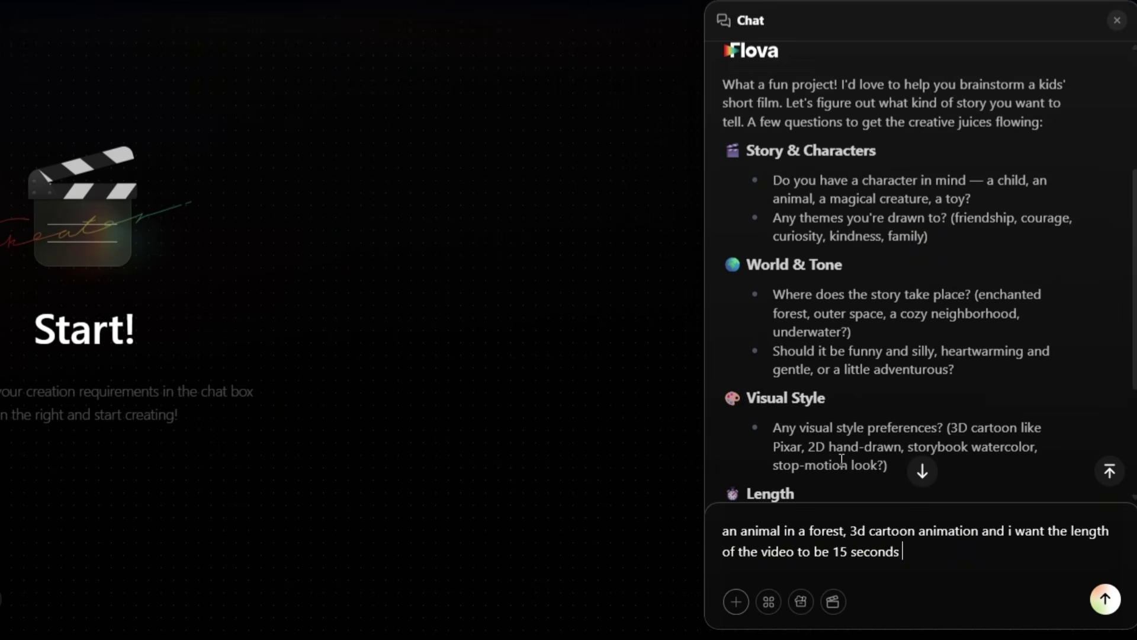
pyautogui.press('Return')
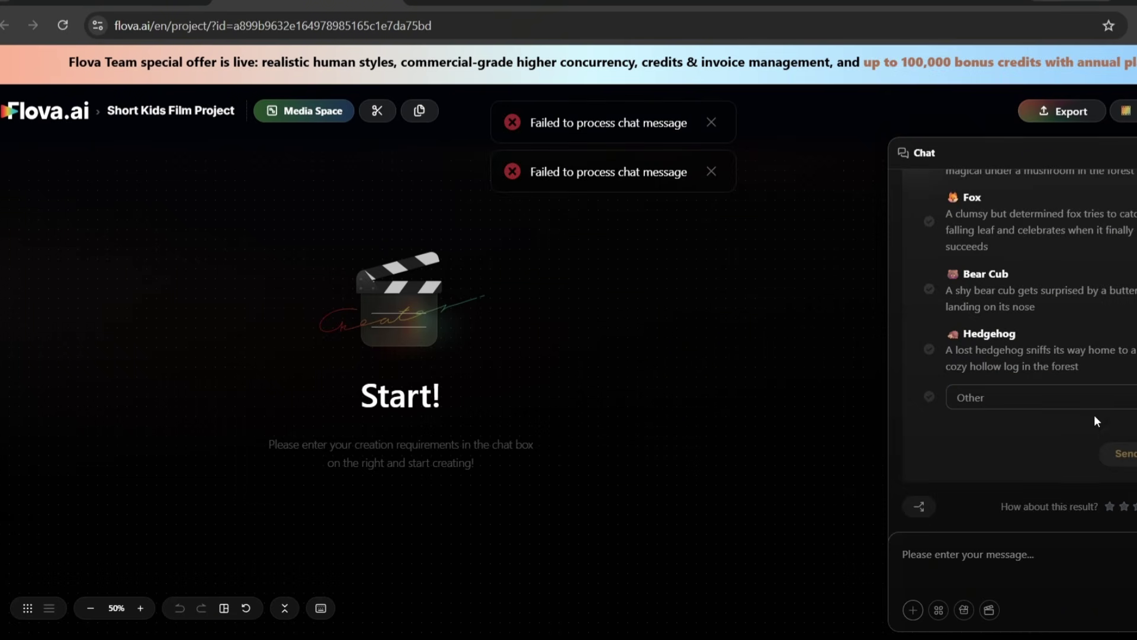
# - Choose Hedgehog as the animal for the film and submit the answer in the chat
pyautogui.scroll(3, 1094, 427)
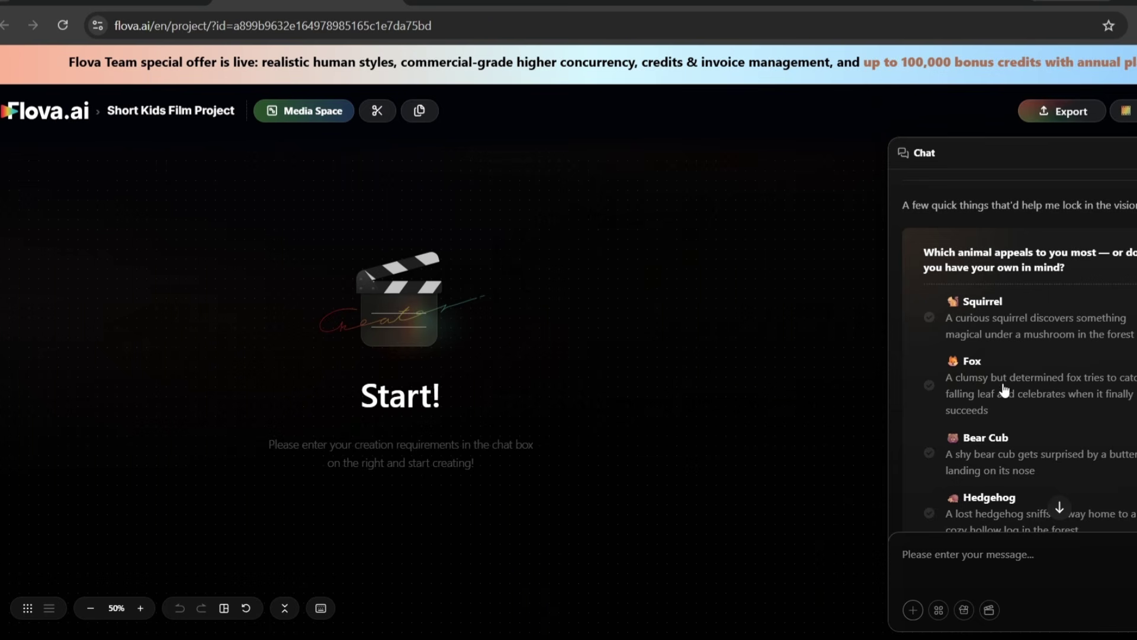
pyautogui.scroll(-3, 977, 403)
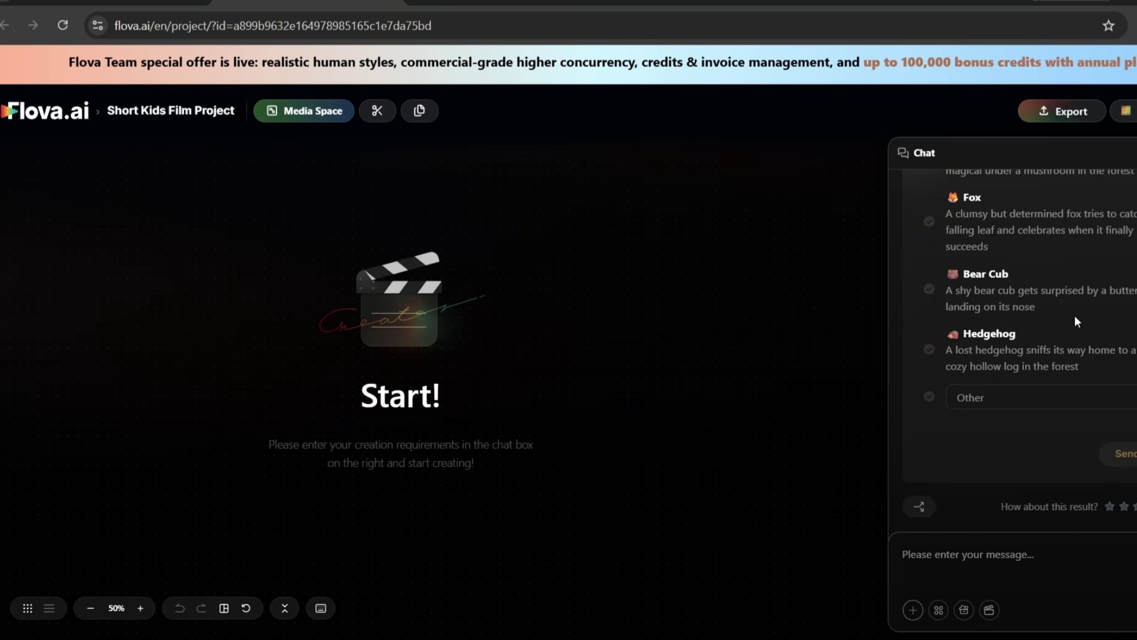
pyautogui.scroll(2, 1065, 320)
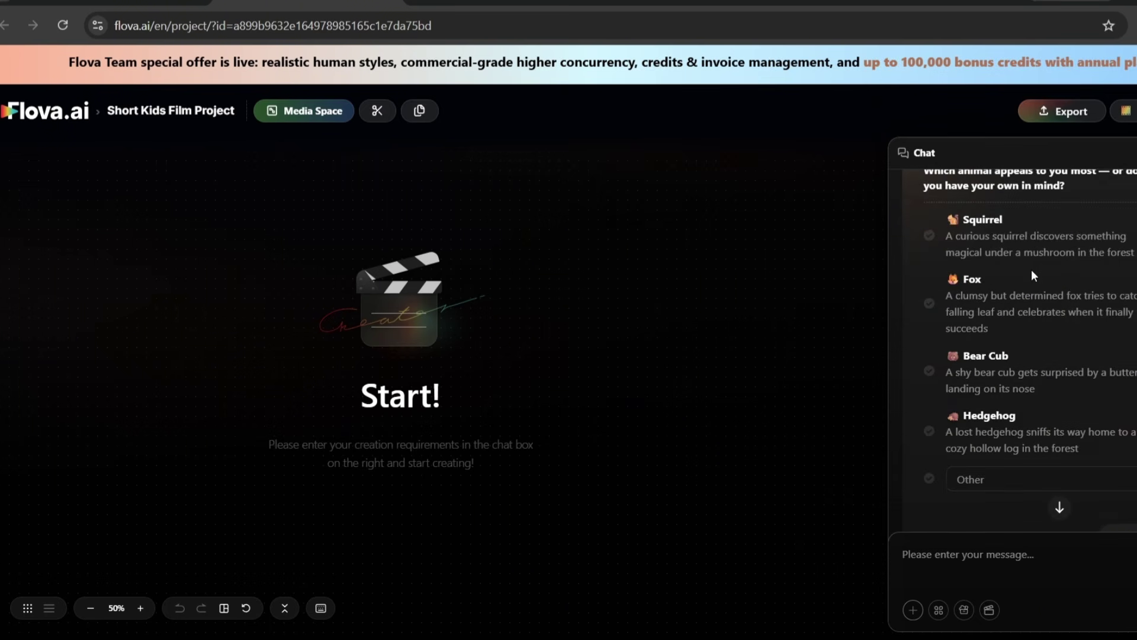
pyautogui.click(929, 431)
pyautogui.click(1121, 453)
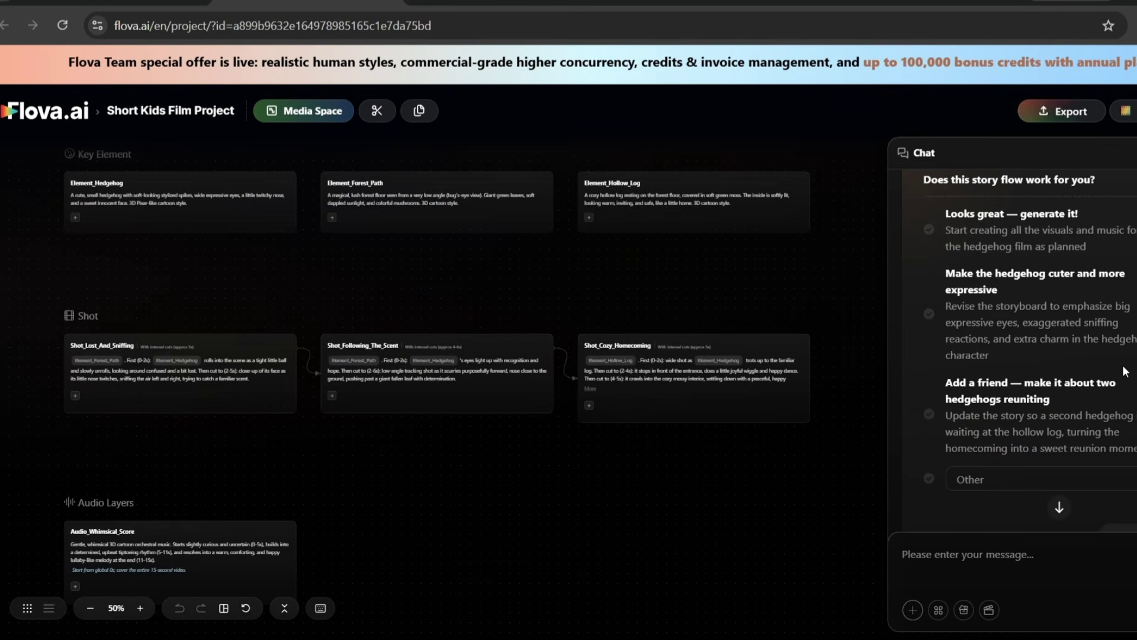
# - Review the storyboard's elements and shots, and approve the story flow by submitting "Looks great — generate it!"
pyautogui.scroll(1, 550, 353)
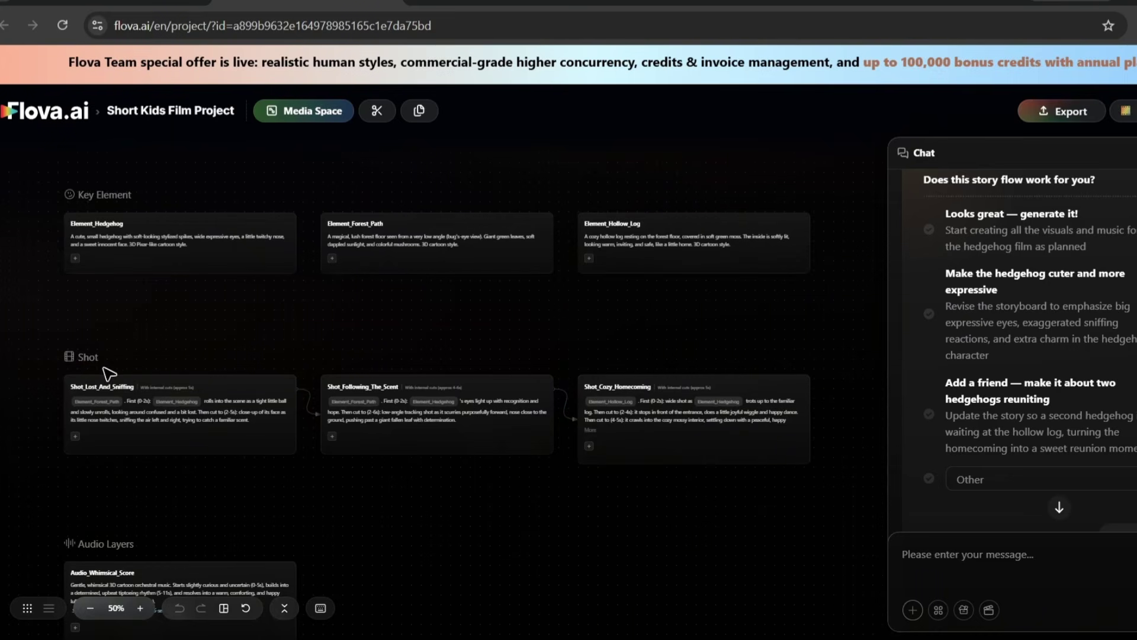
pyautogui.scroll(-1, 160, 375)
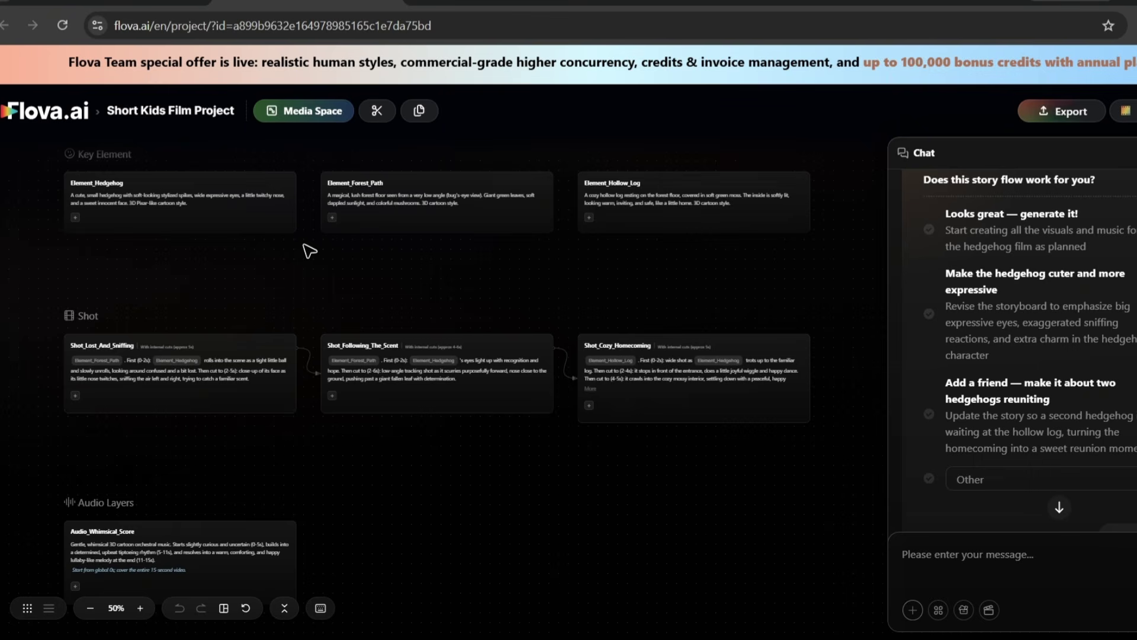
pyautogui.click(427, 226)
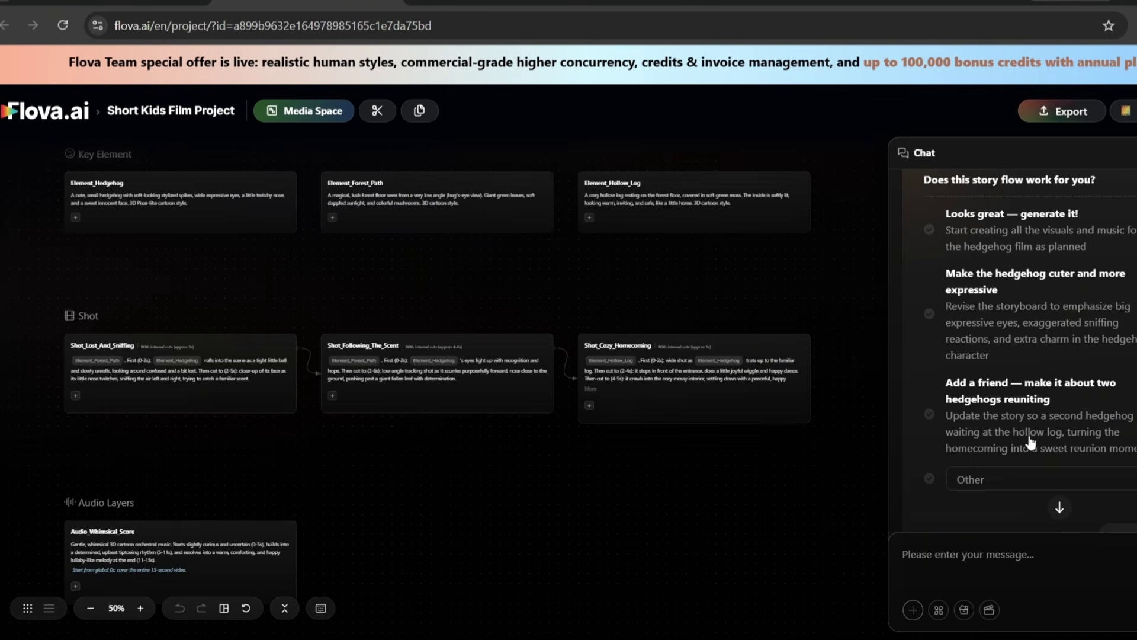
pyautogui.scroll(2, 1047, 385)
pyautogui.click(934, 325)
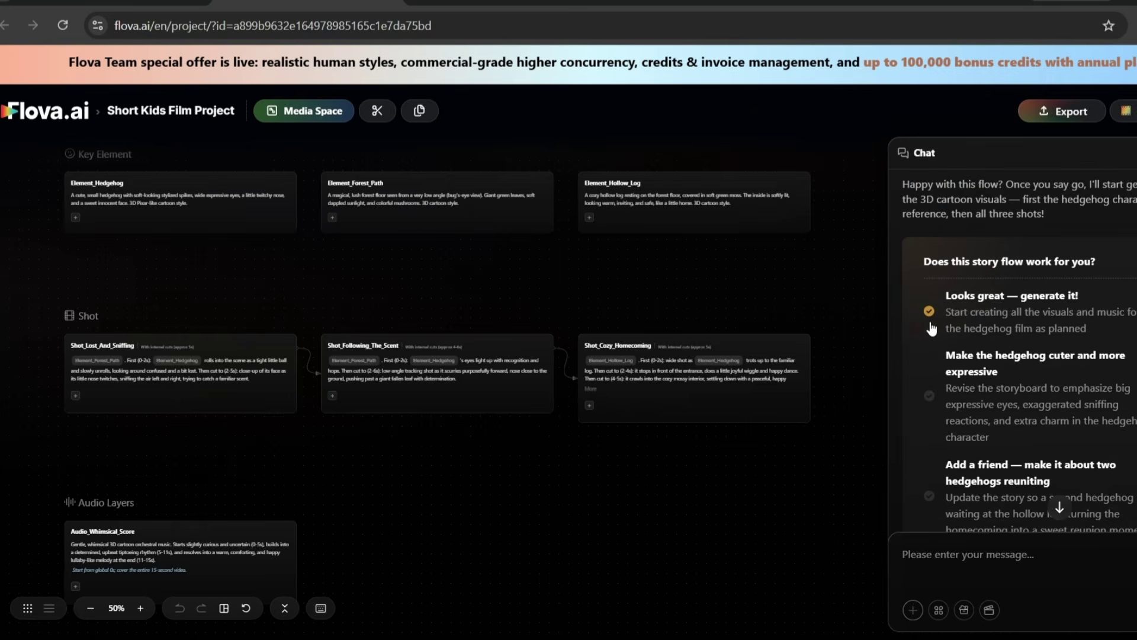
pyautogui.scroll(-3, 1069, 388)
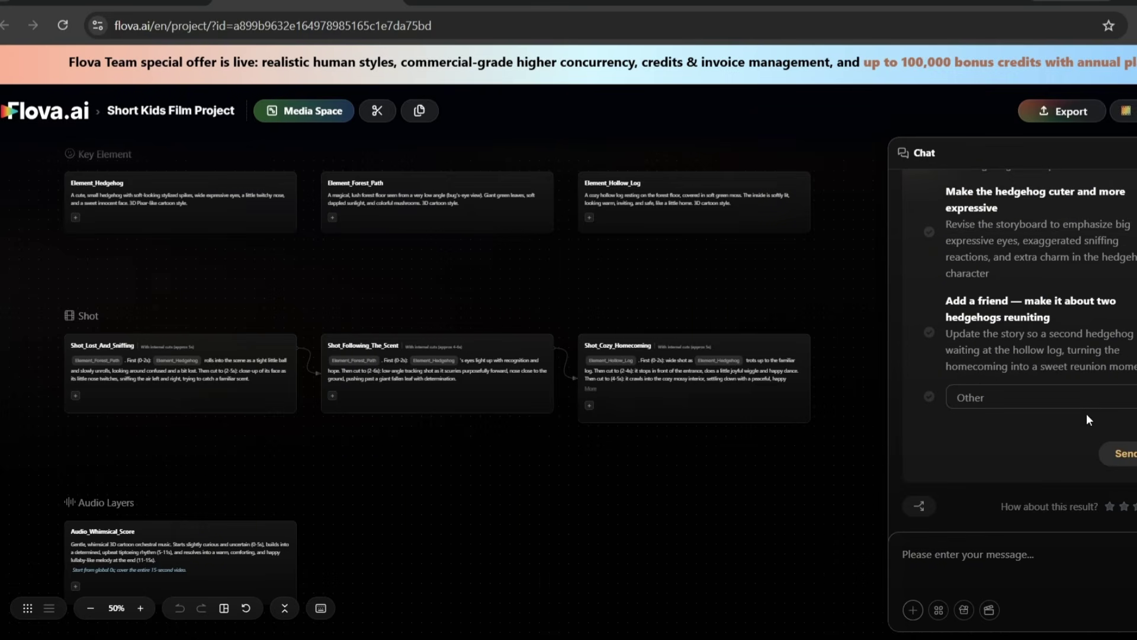
pyautogui.click(1124, 453)
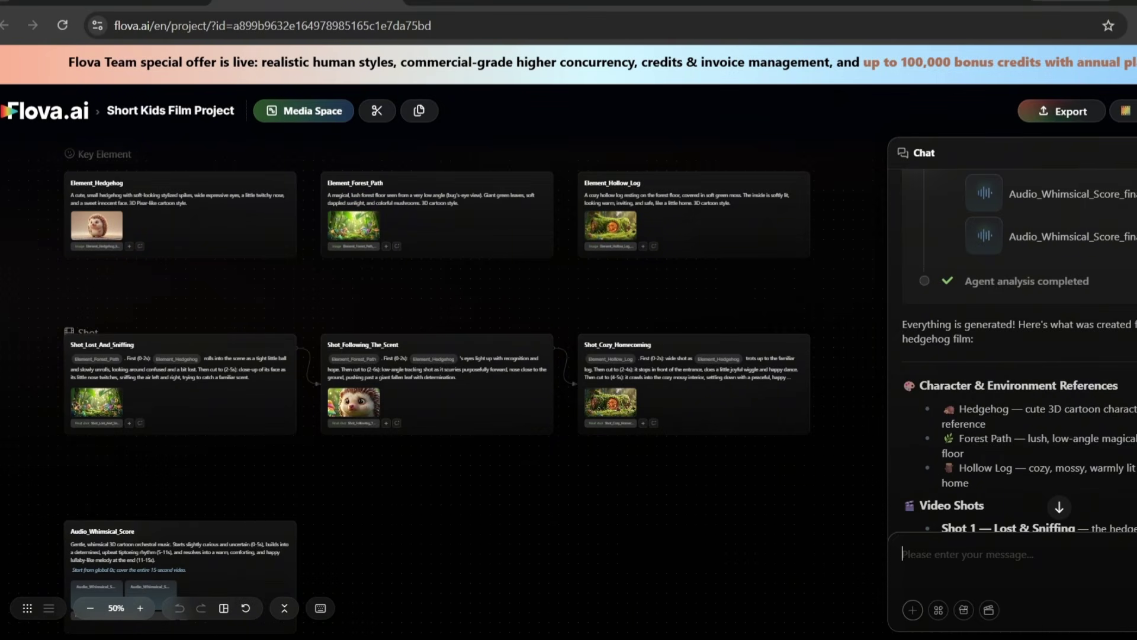
# - Preview the generated key images of the hedgehog, forest path and hollow log elements
pyautogui.click(100, 220)
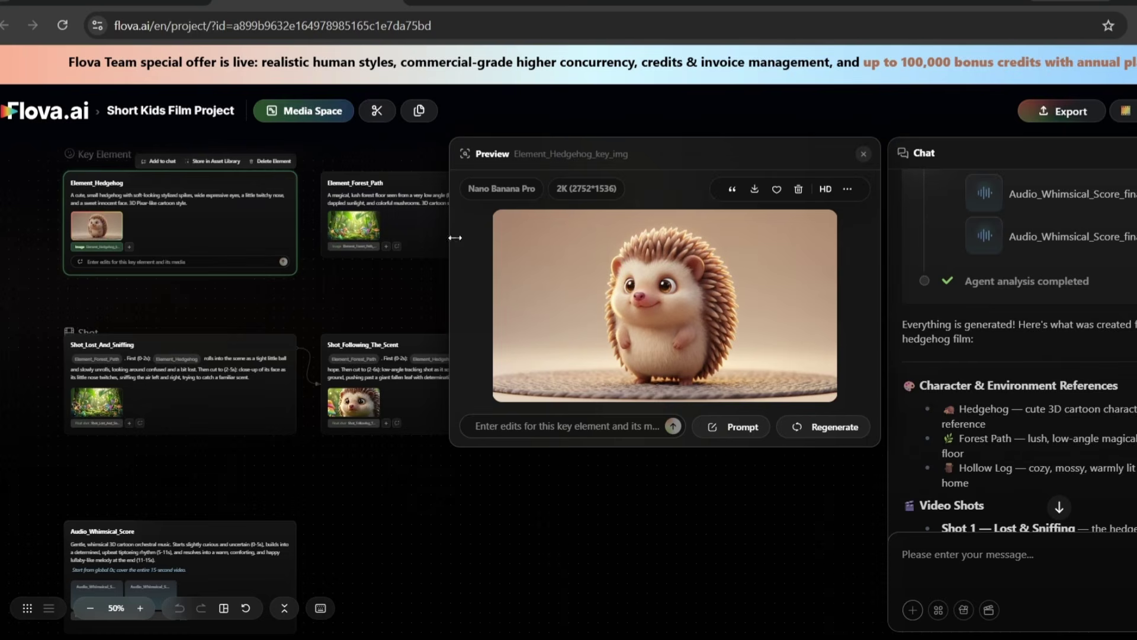
pyautogui.click(350, 228)
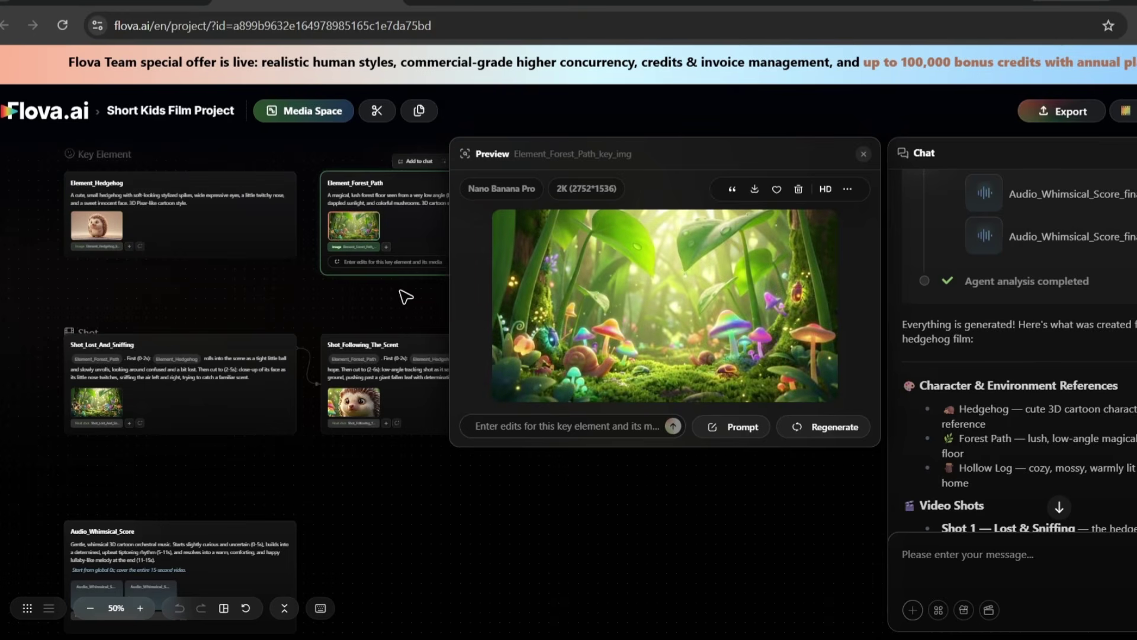
pyautogui.click(863, 154)
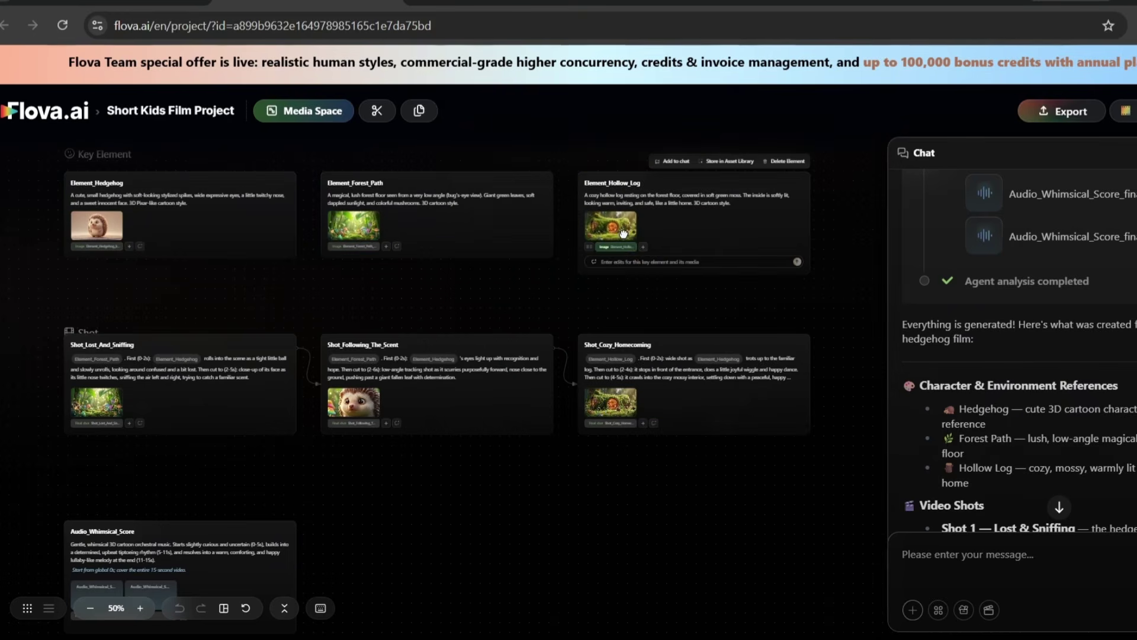
pyautogui.click(616, 231)
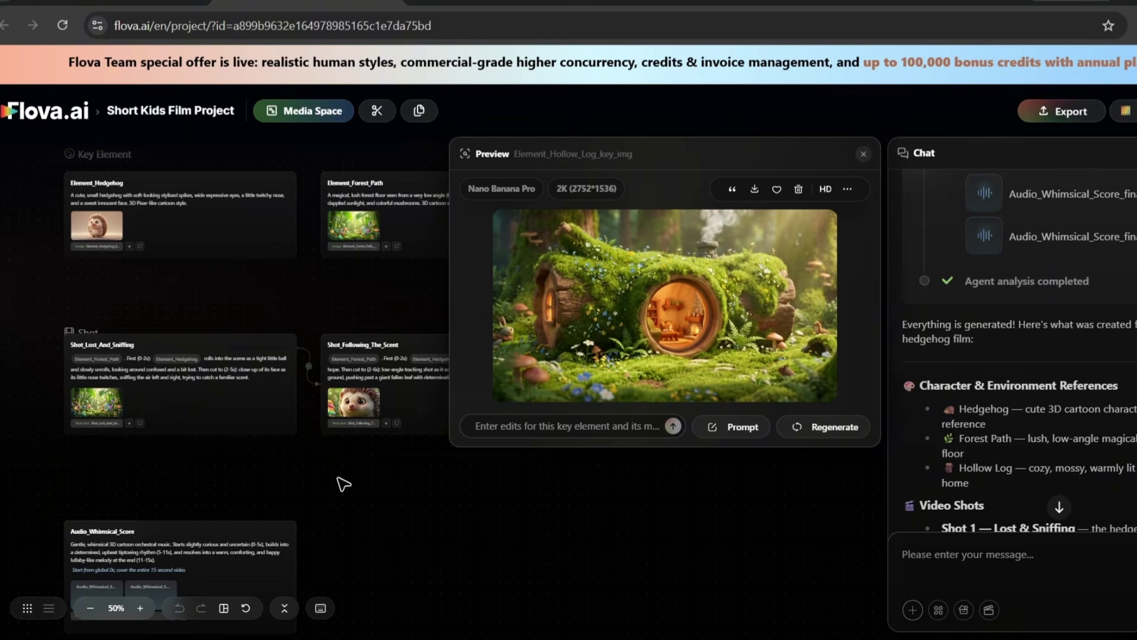
pyautogui.press('Escape')
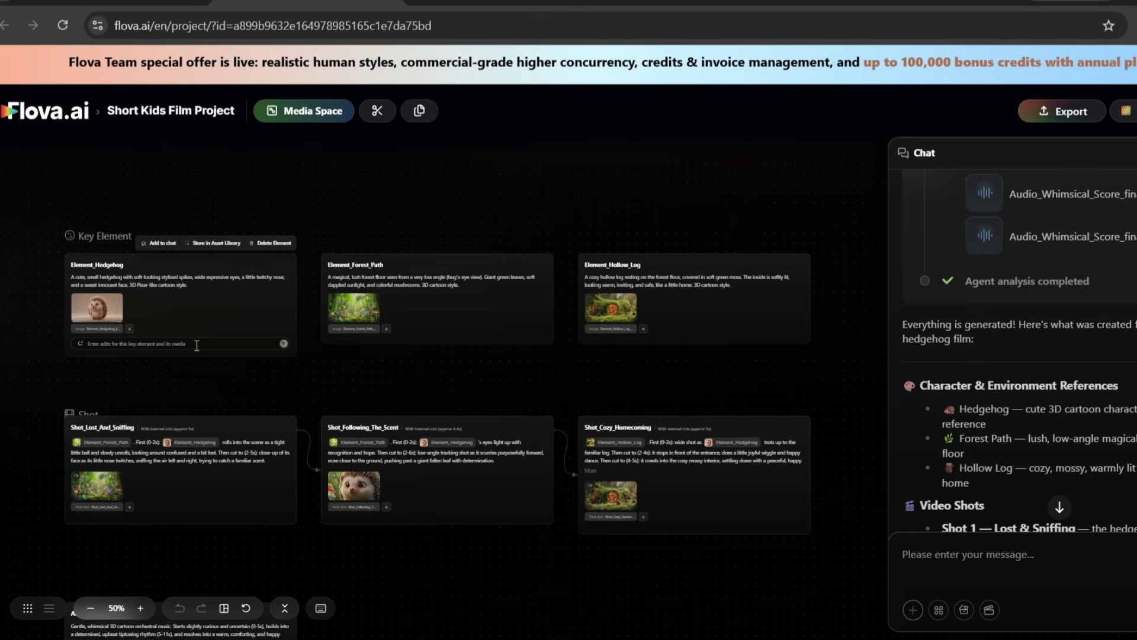
# - Submit the edit request "make it better" for the hedgehog key element and read the chat's summary and suggested follow-up options
pyautogui.click(193, 344)
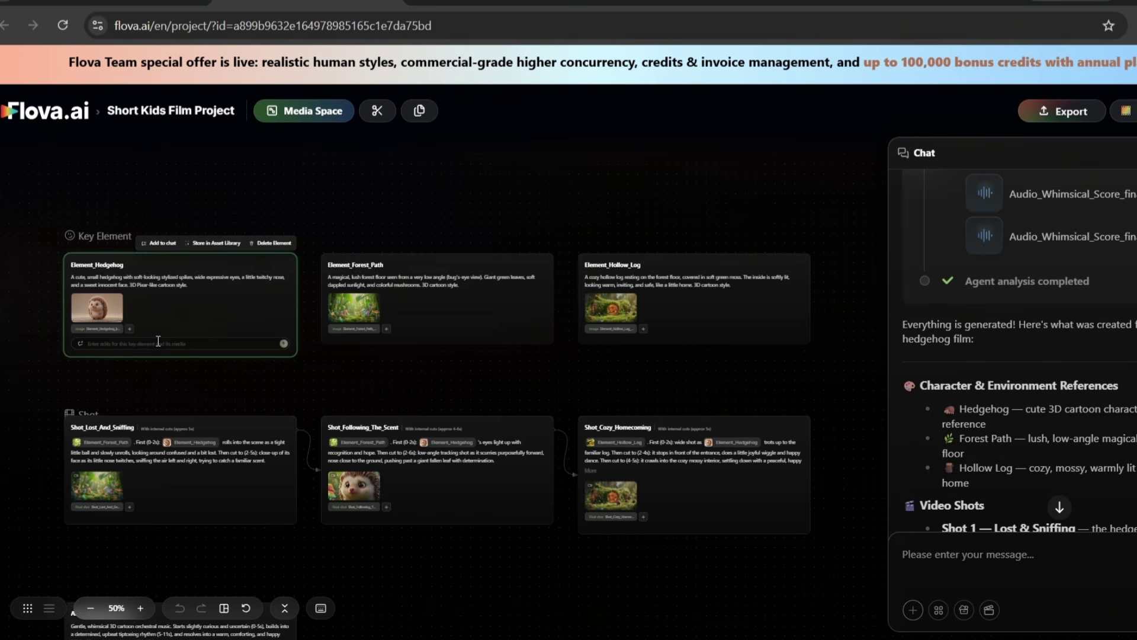
pyautogui.write('make i')
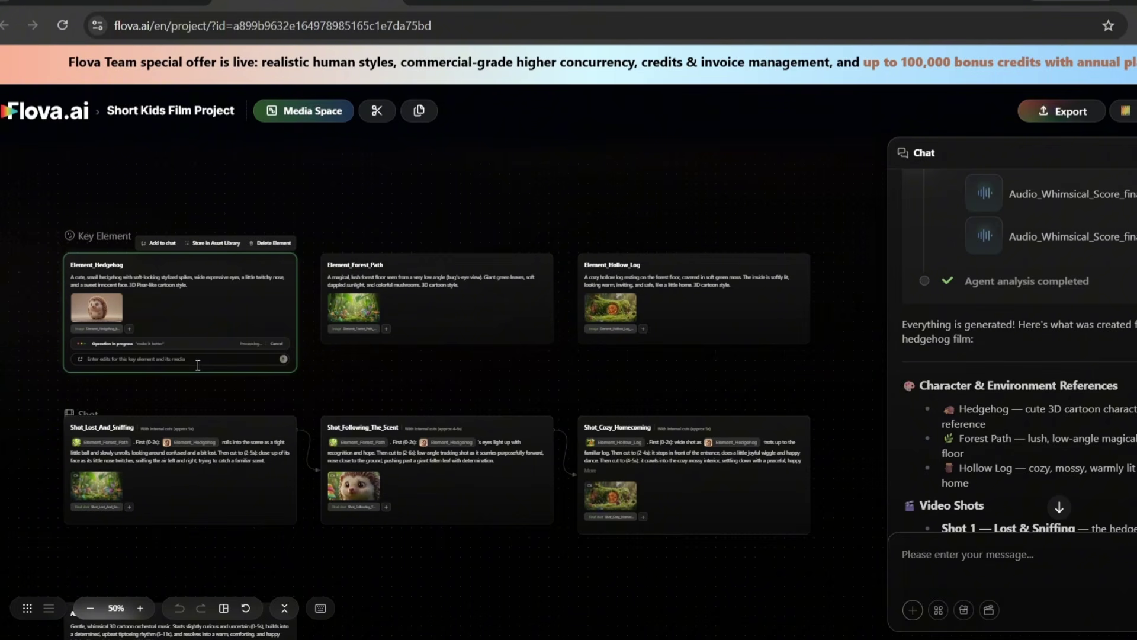
pyautogui.scroll(1, 150, 344)
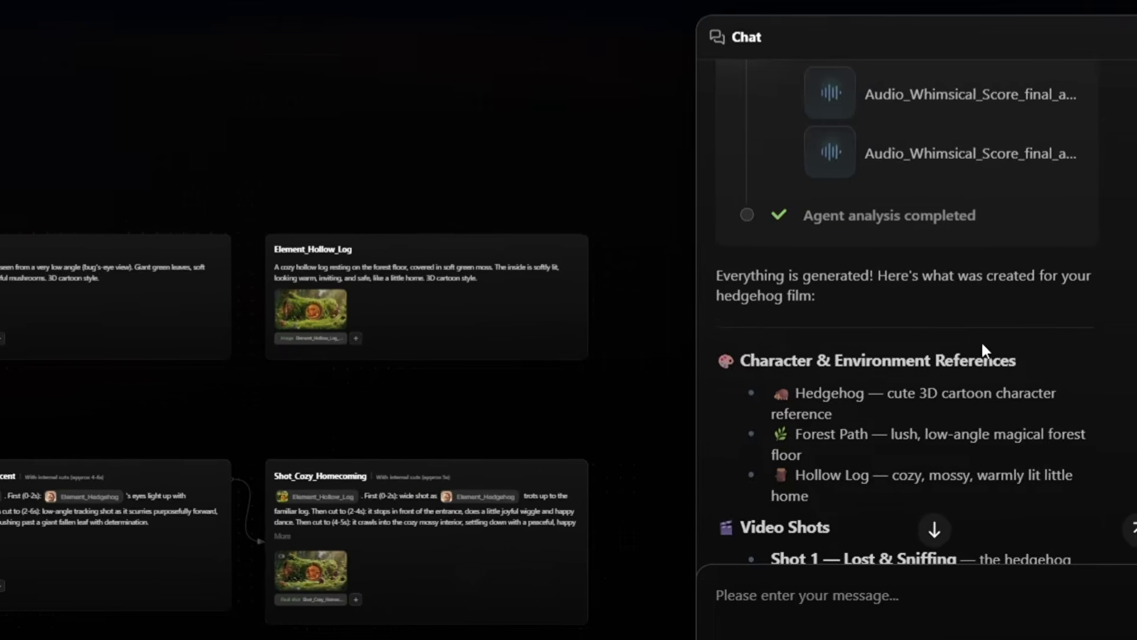
pyautogui.scroll(-5, 1090, 370)
pyautogui.scroll(-4, 934, 330)
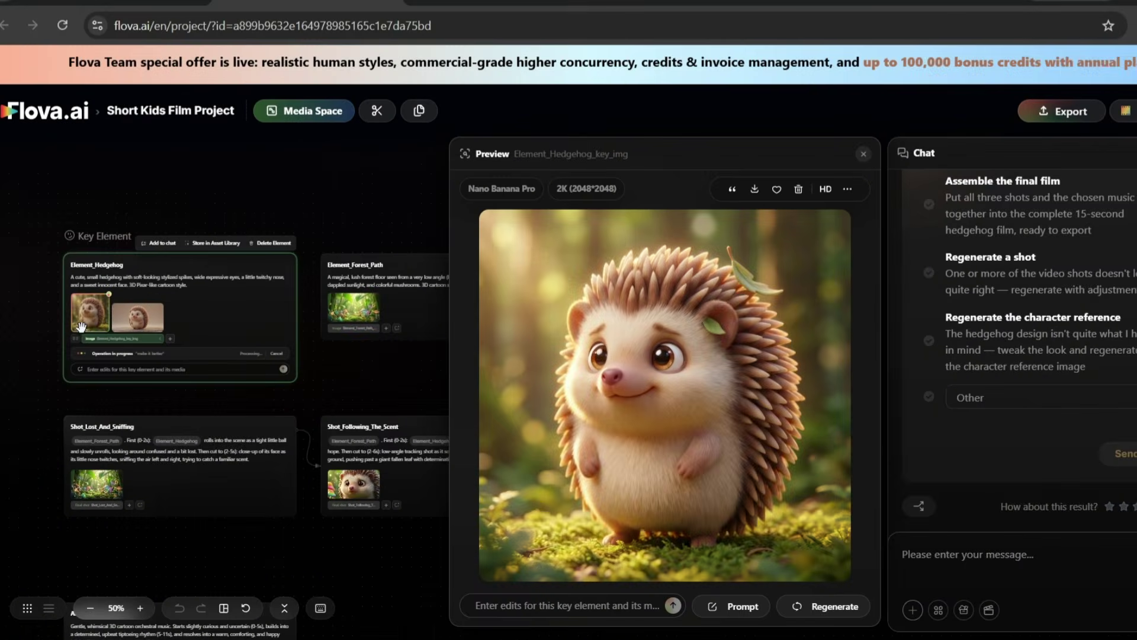
# - Compare the regenerated square hedgehog image with the original wide one in the preview
pyautogui.click(141, 324)
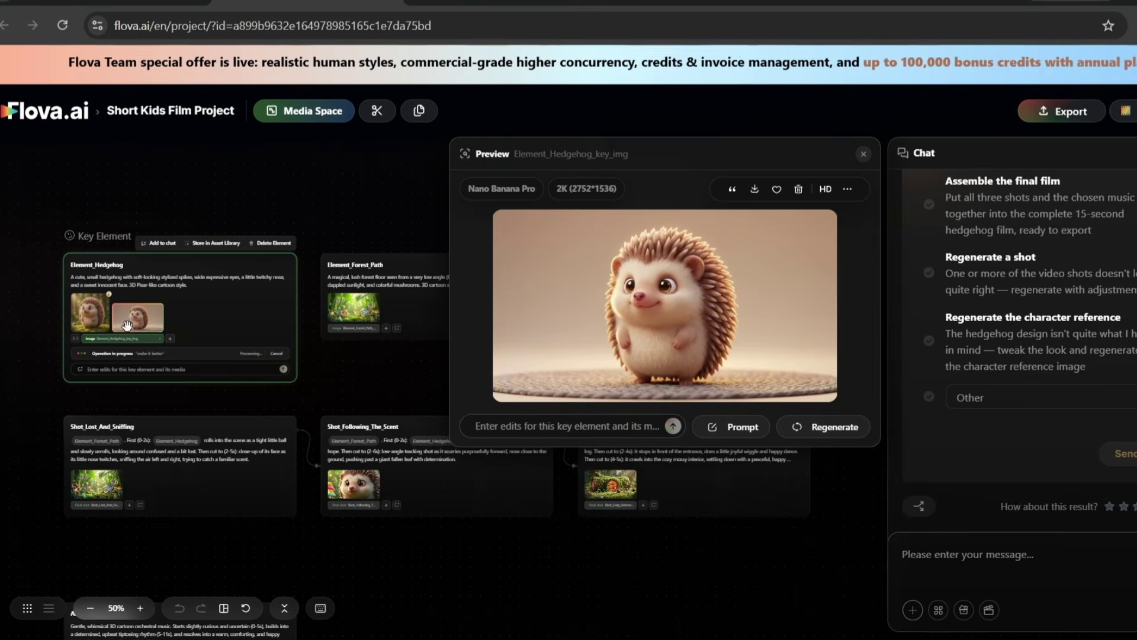
pyautogui.click(82, 328)
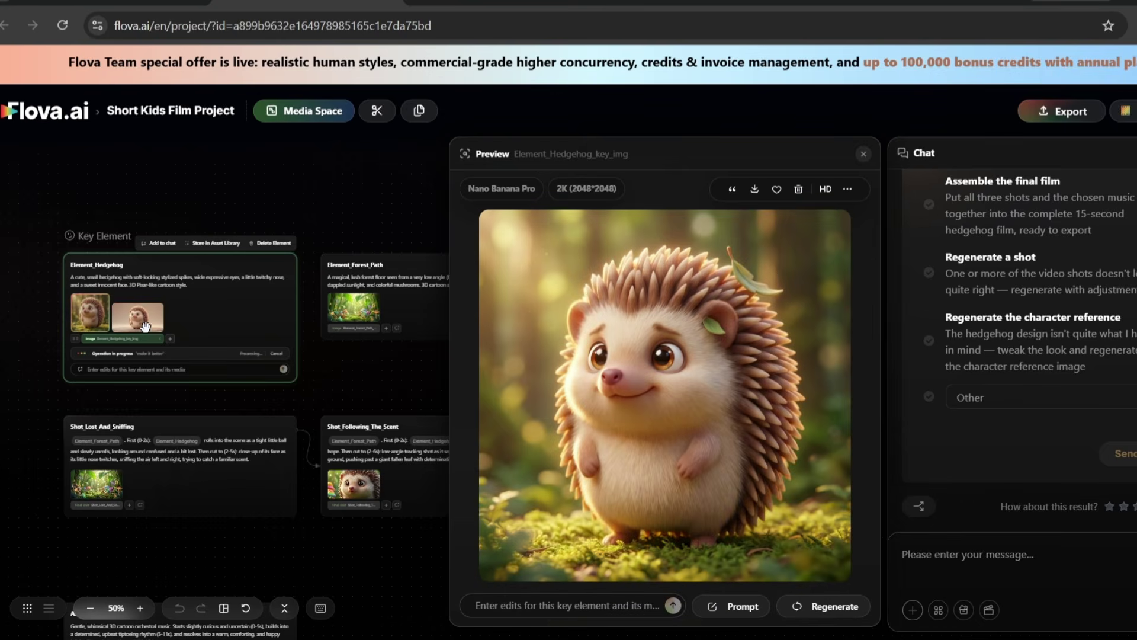
pyautogui.click(141, 325)
pyautogui.click(83, 329)
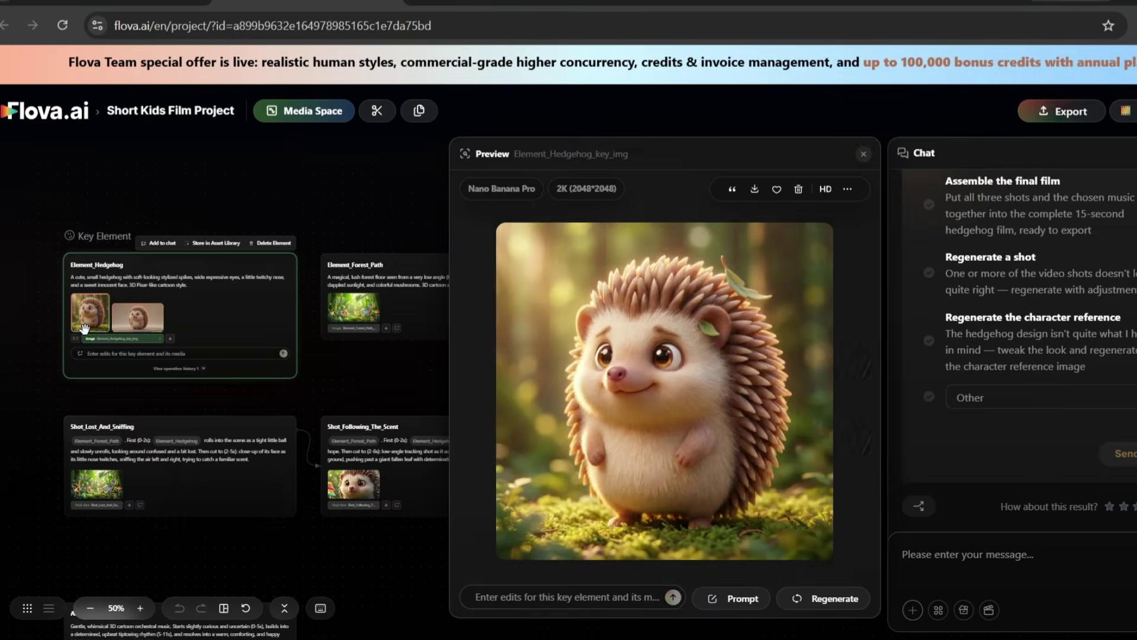
# - Delete the original wide hedgehog image from the hedgehog key element and close the preview
pyautogui.click(153, 323)
pyautogui.rightClick(153, 321)
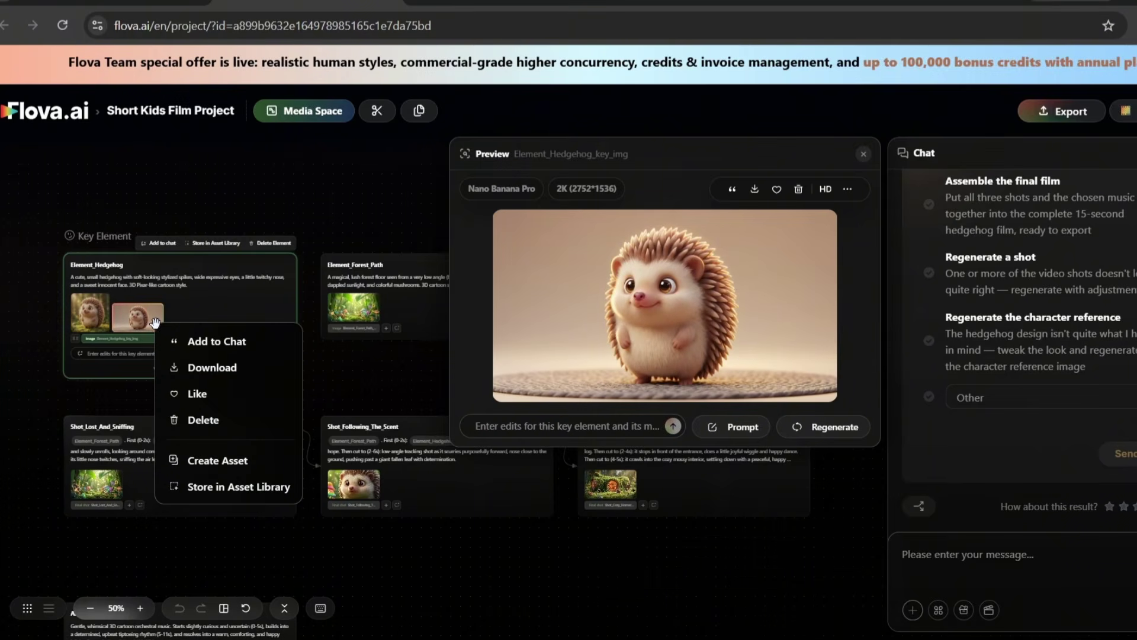
pyautogui.click(203, 419)
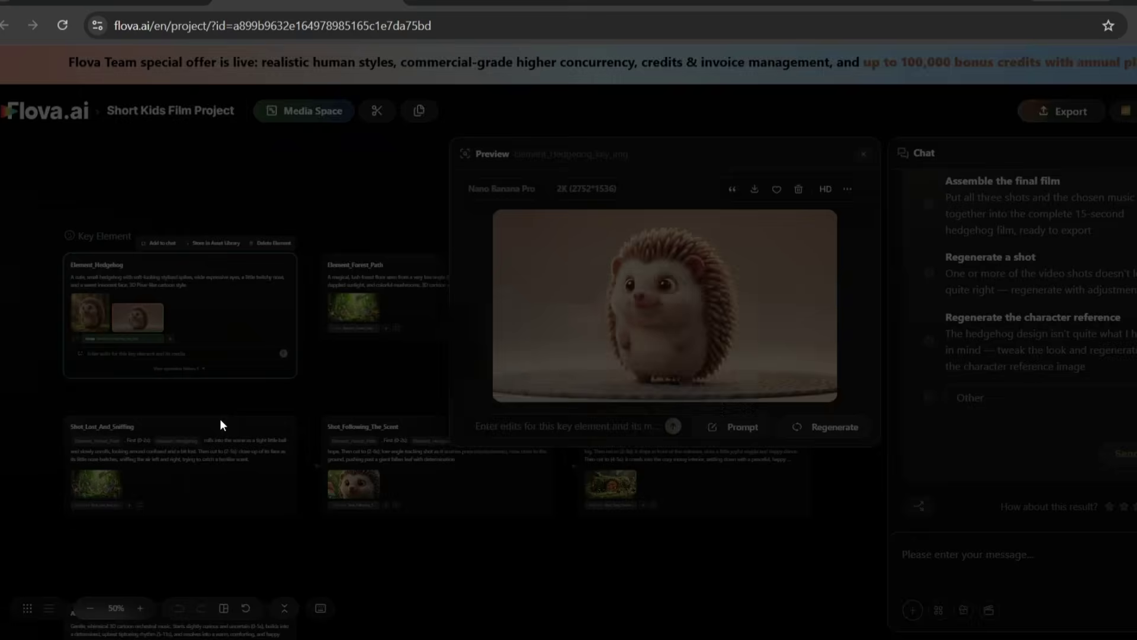
pyautogui.click(660, 387)
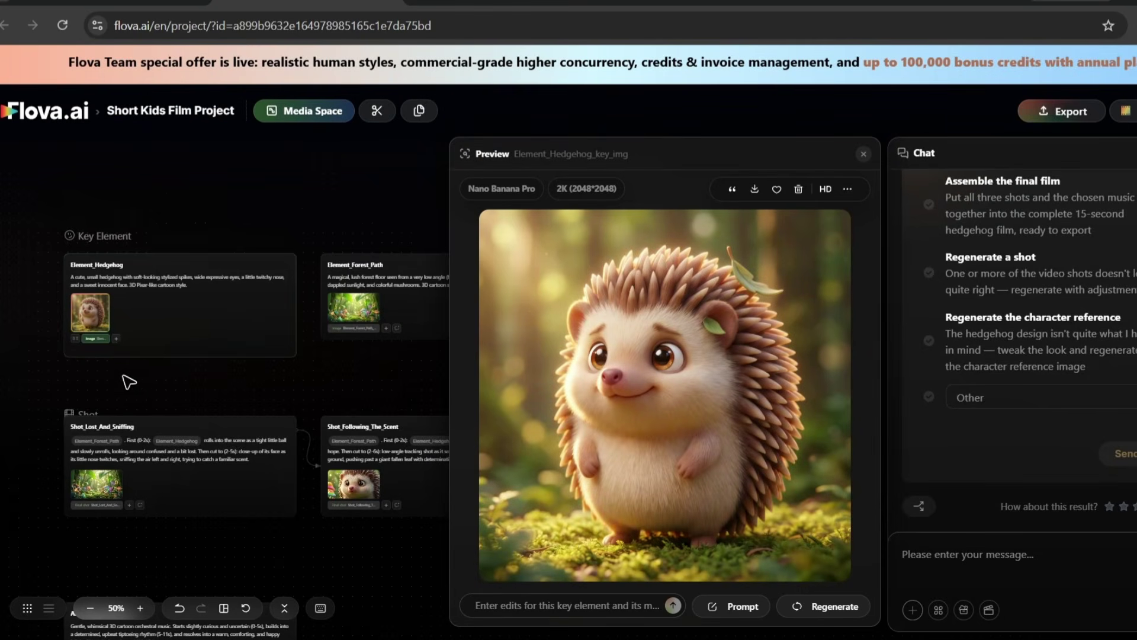
pyautogui.click(312, 406)
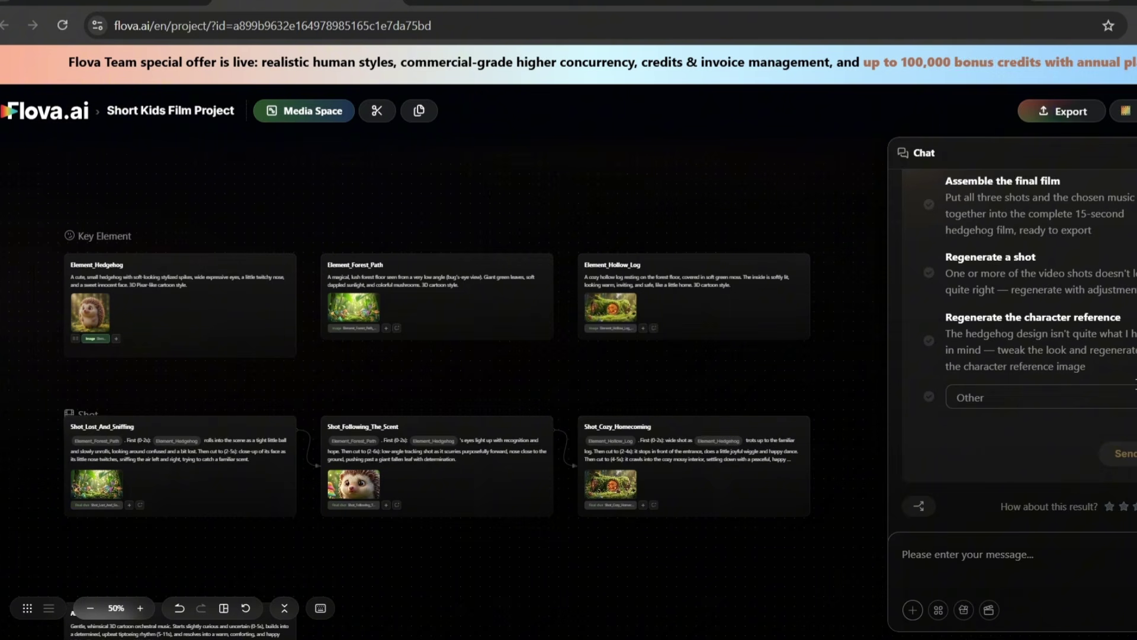
# - Choose "Assemble the final film" among the follow-up options in the chat and send the answer
pyautogui.scroll(3, 1134, 385)
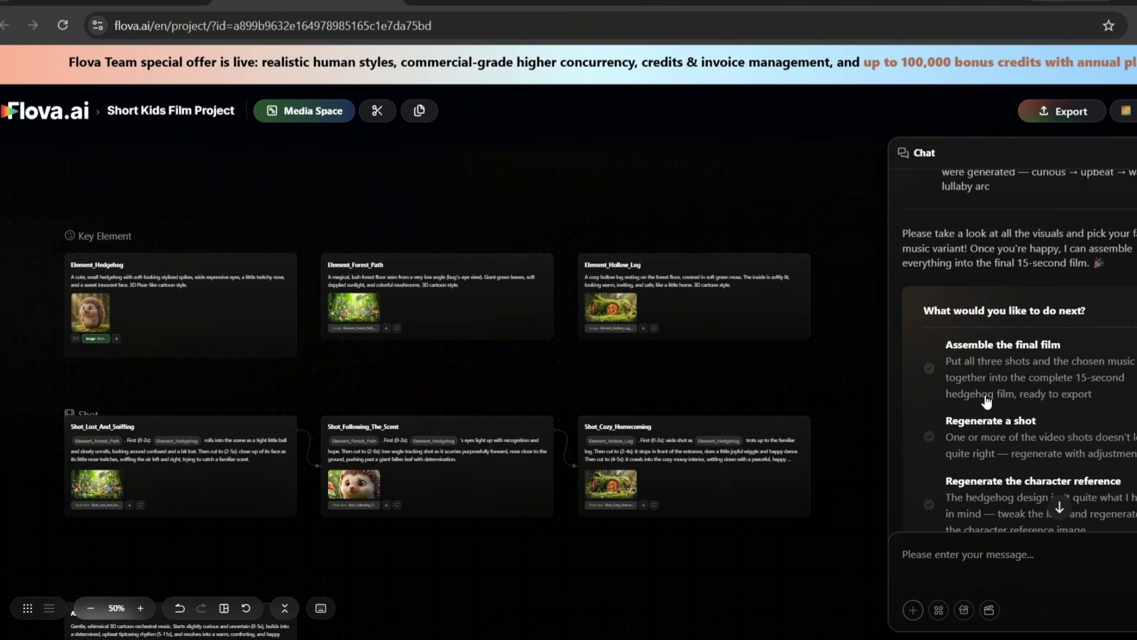
pyautogui.click(932, 371)
pyautogui.scroll(-3, 1012, 352)
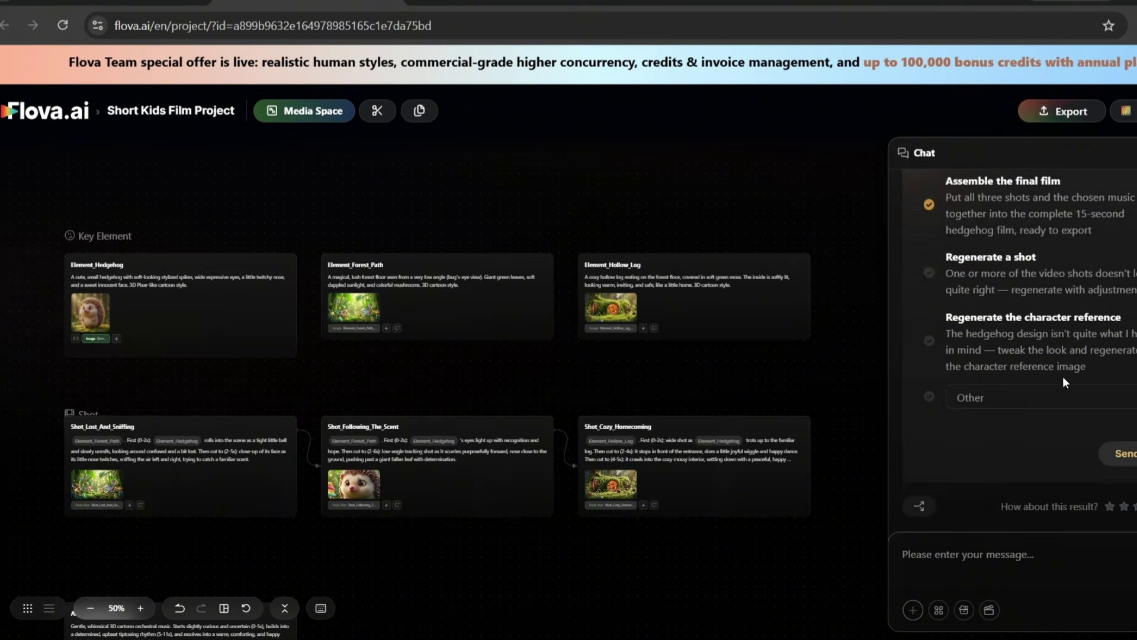
pyautogui.click(1127, 461)
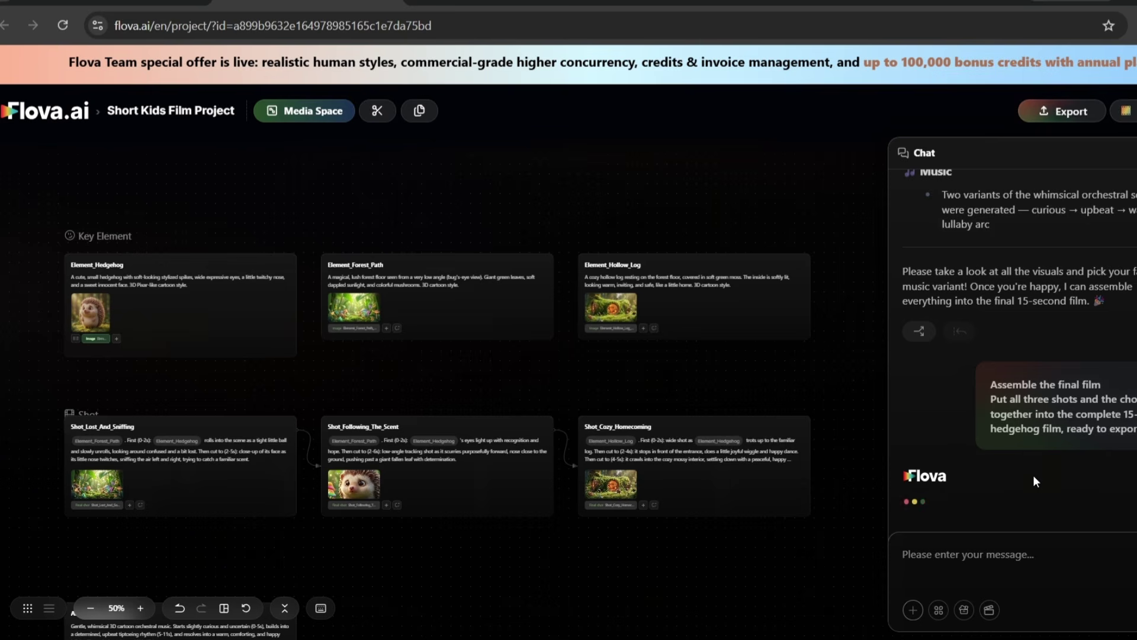
# - Preview the Shot_Lost_And_Sniffing video and review the assembly messages in the chat
pyautogui.click(102, 489)
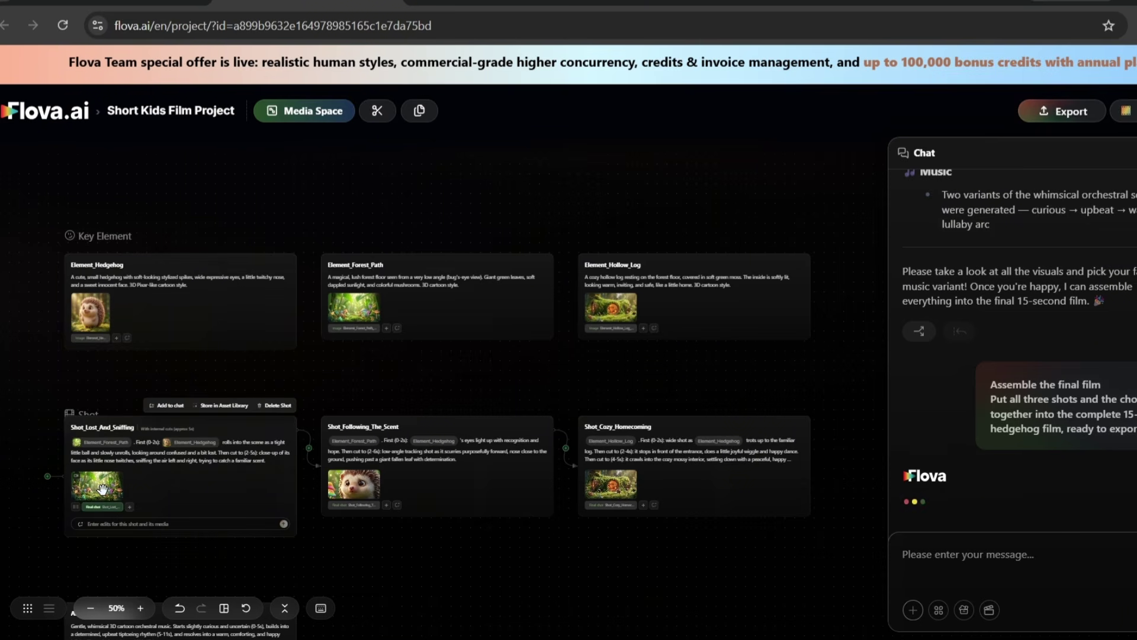
pyautogui.click(101, 491)
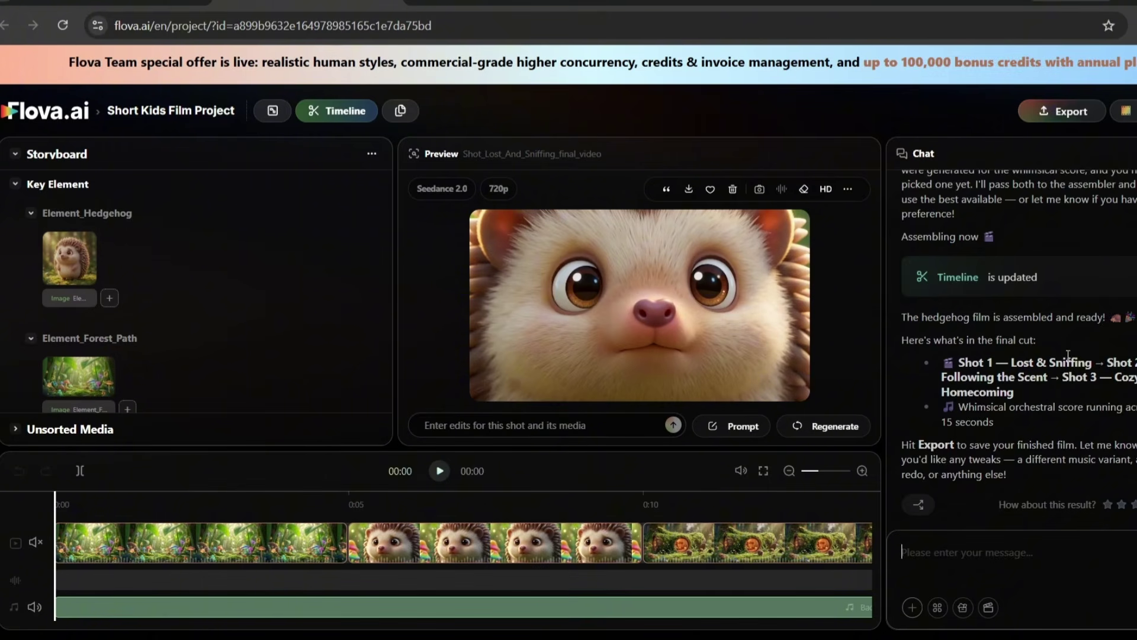
pyautogui.scroll(4, 1058, 326)
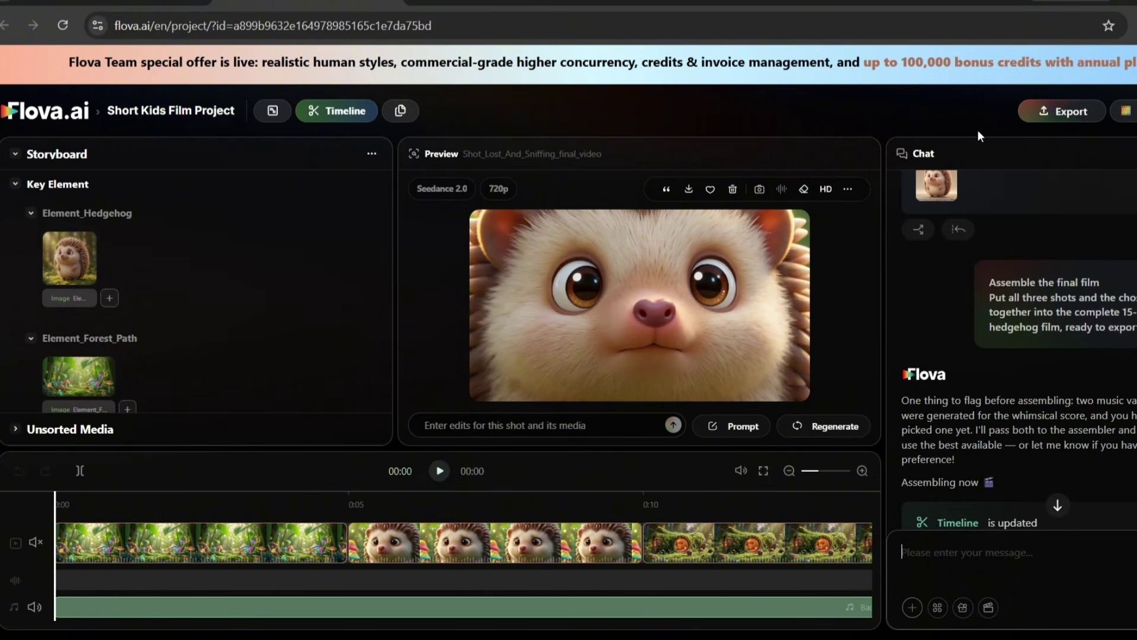
# - Export the assembled film as a video, view the exported file and leave its full-screen playback
pyautogui.click(1038, 123)
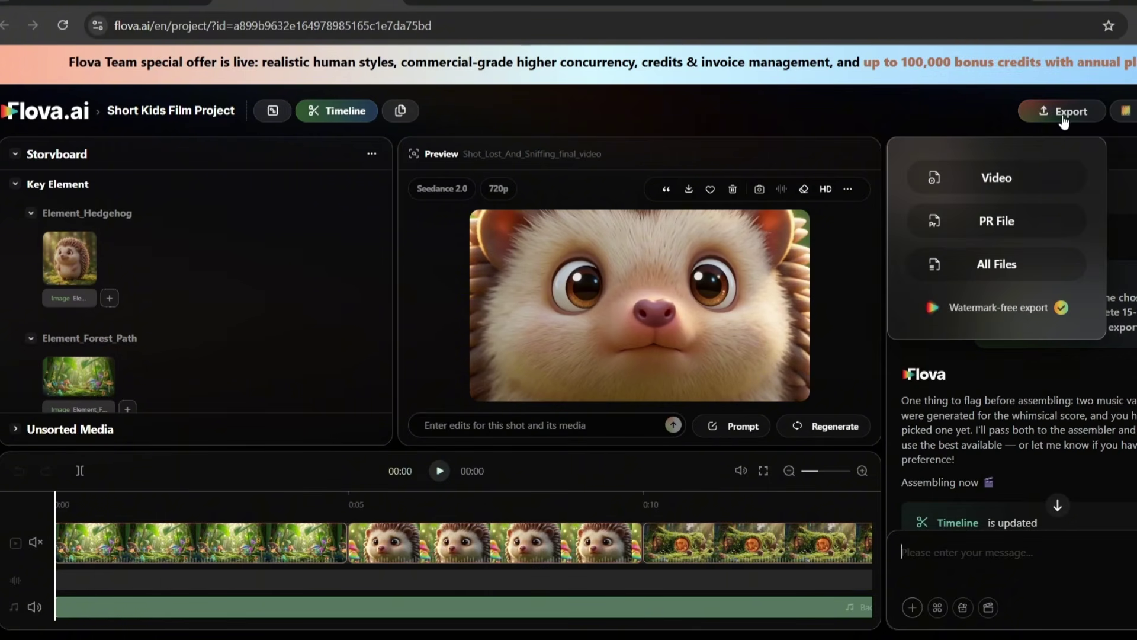
pyautogui.click(990, 189)
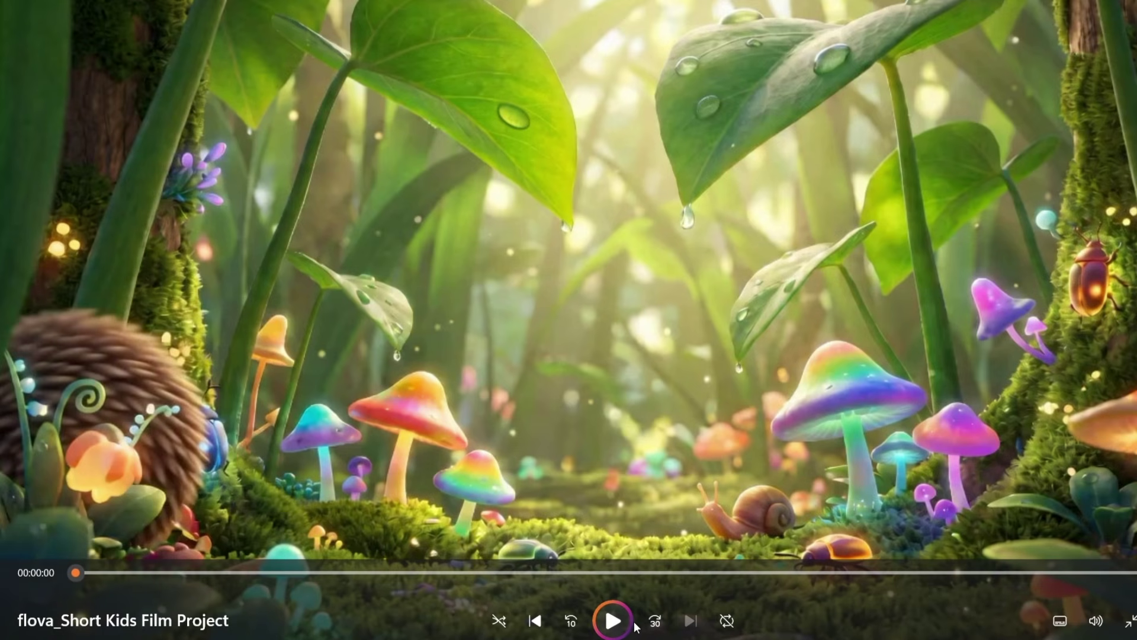
pyautogui.click(1131, 621)
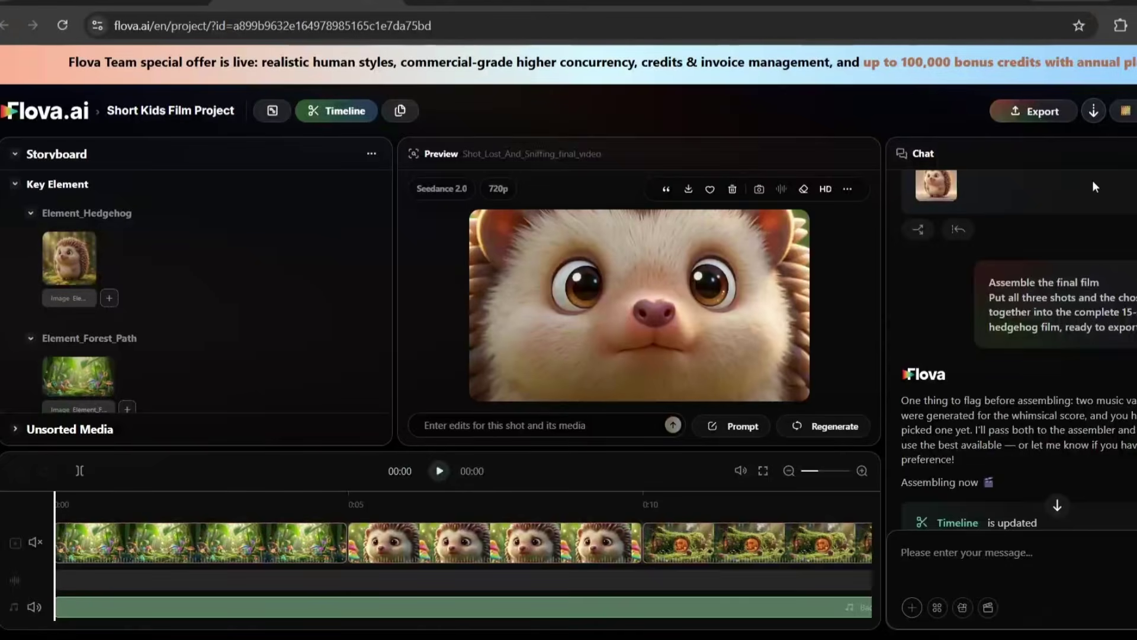
# - Check the subscription and bonus credits in the account details and close them
pyautogui.click(1125, 111)
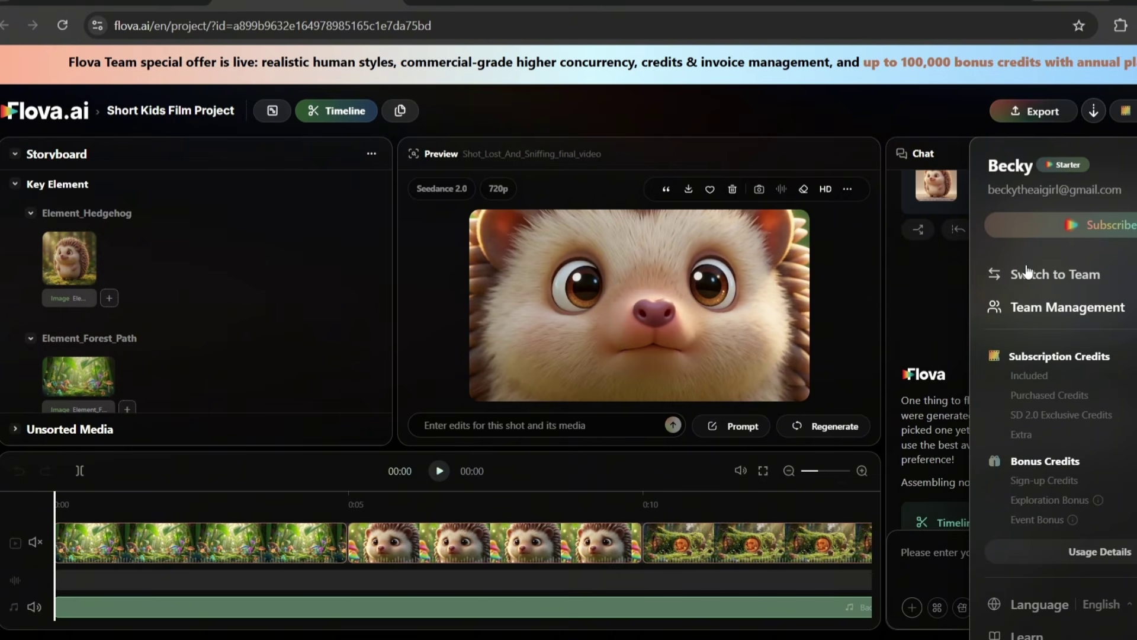
pyautogui.click(936, 294)
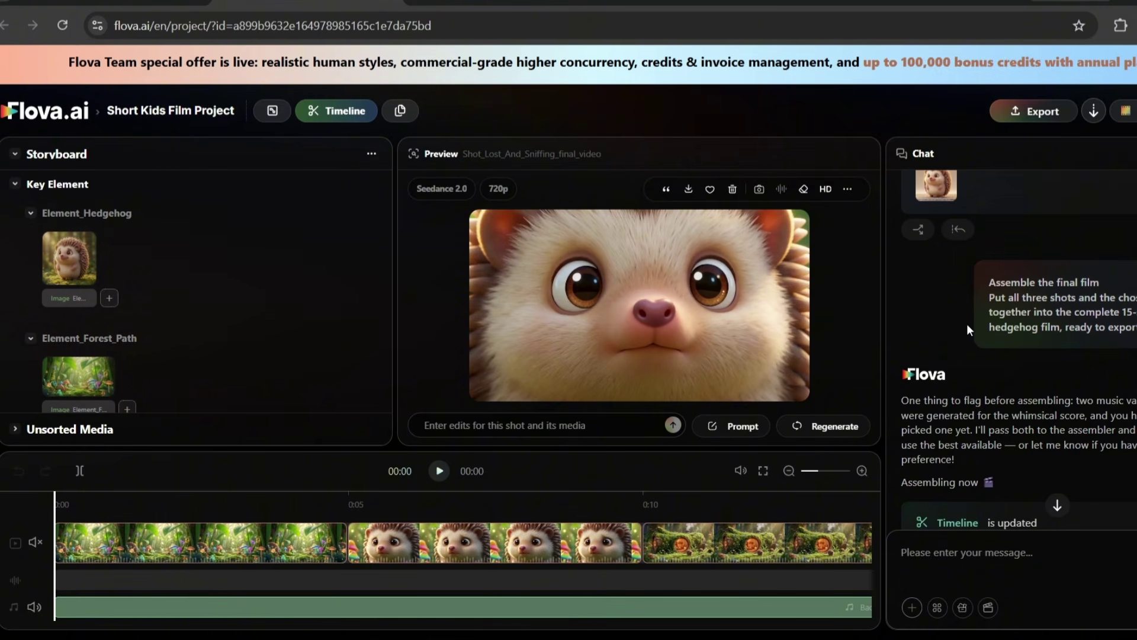
# - Return to the Flova home page and browse the full collection of auto-invoked skills
pyautogui.click(101, 5)
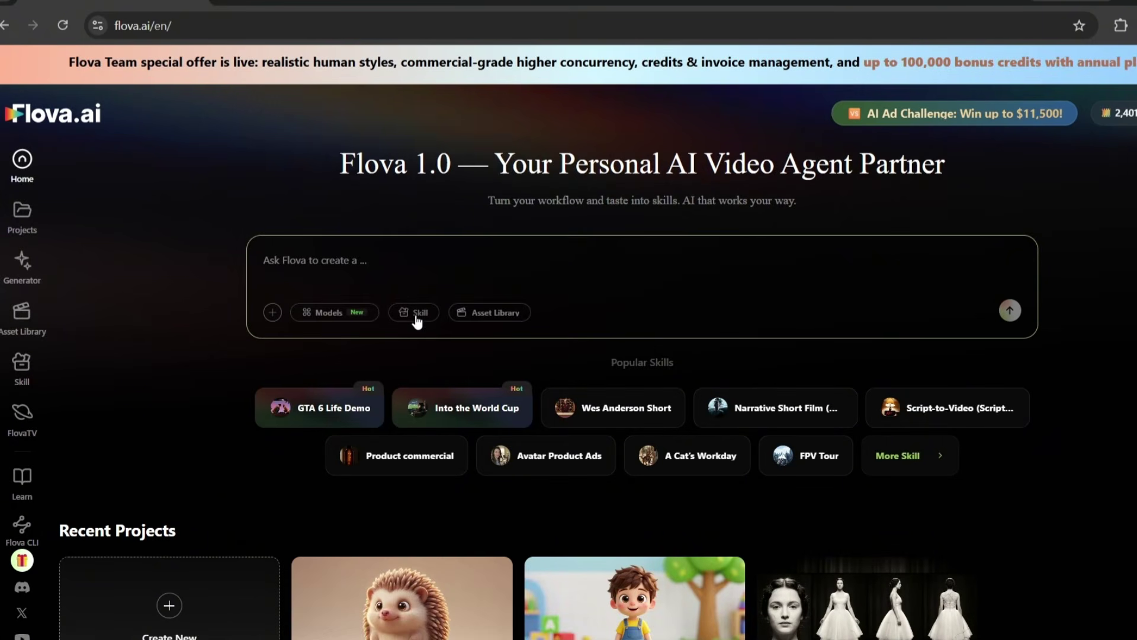
pyautogui.click(417, 320)
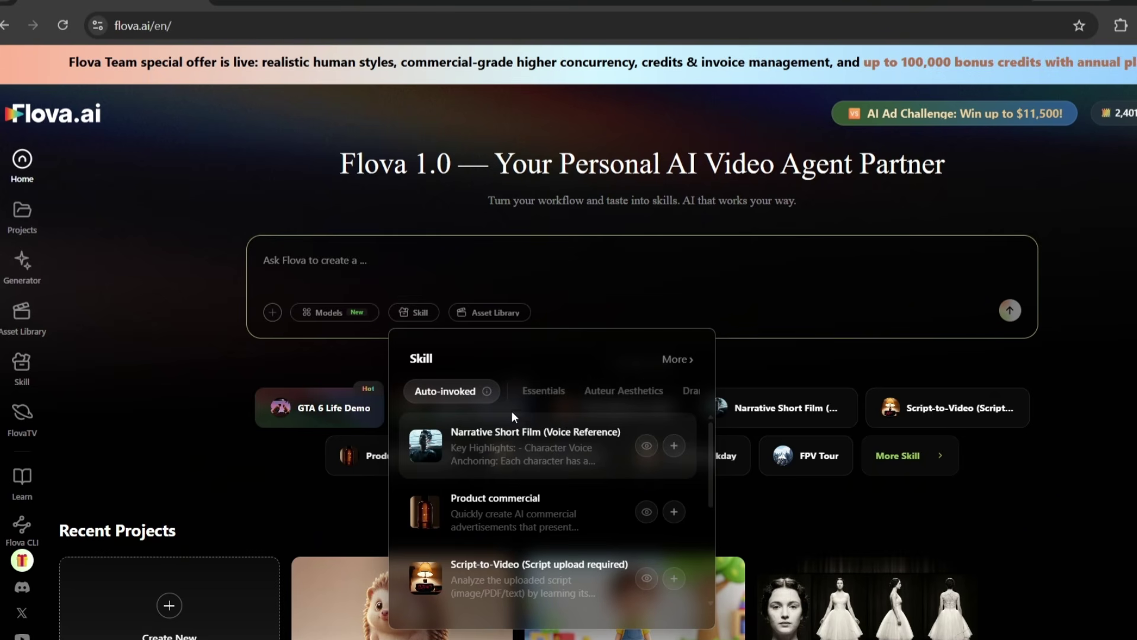
pyautogui.click(680, 359)
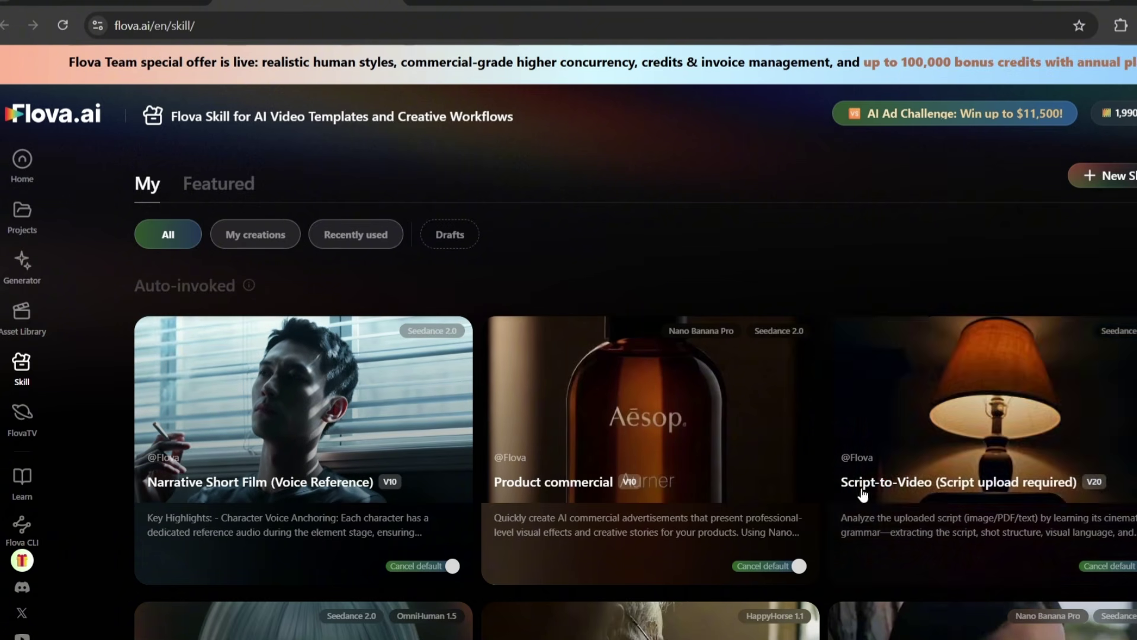
pyautogui.scroll(-4, 527, 474)
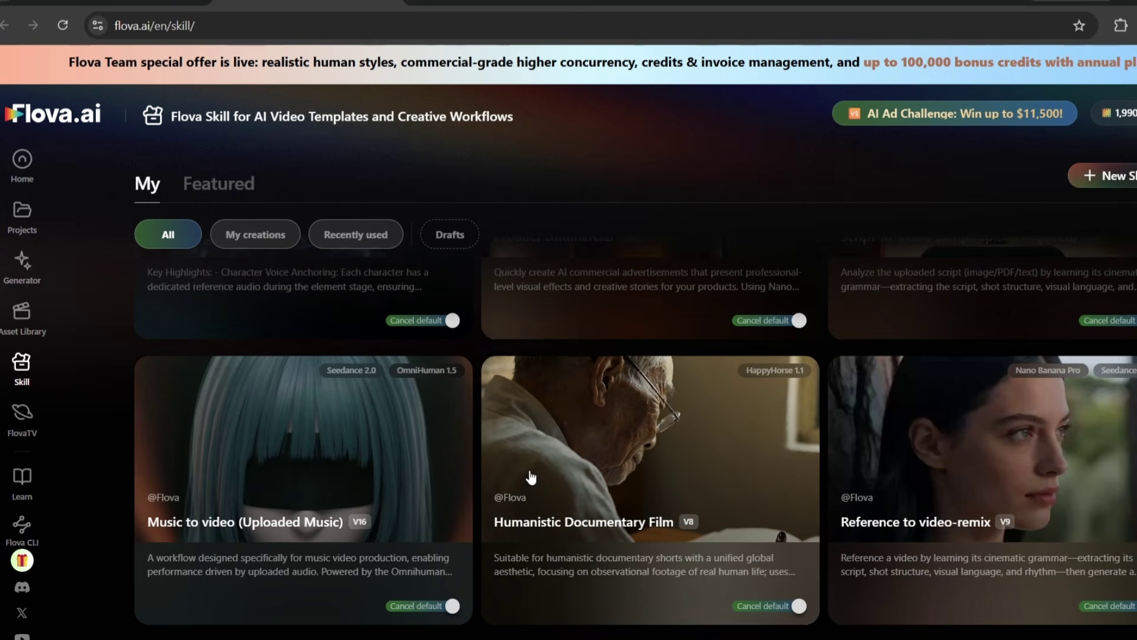
pyautogui.scroll(-1, 551, 478)
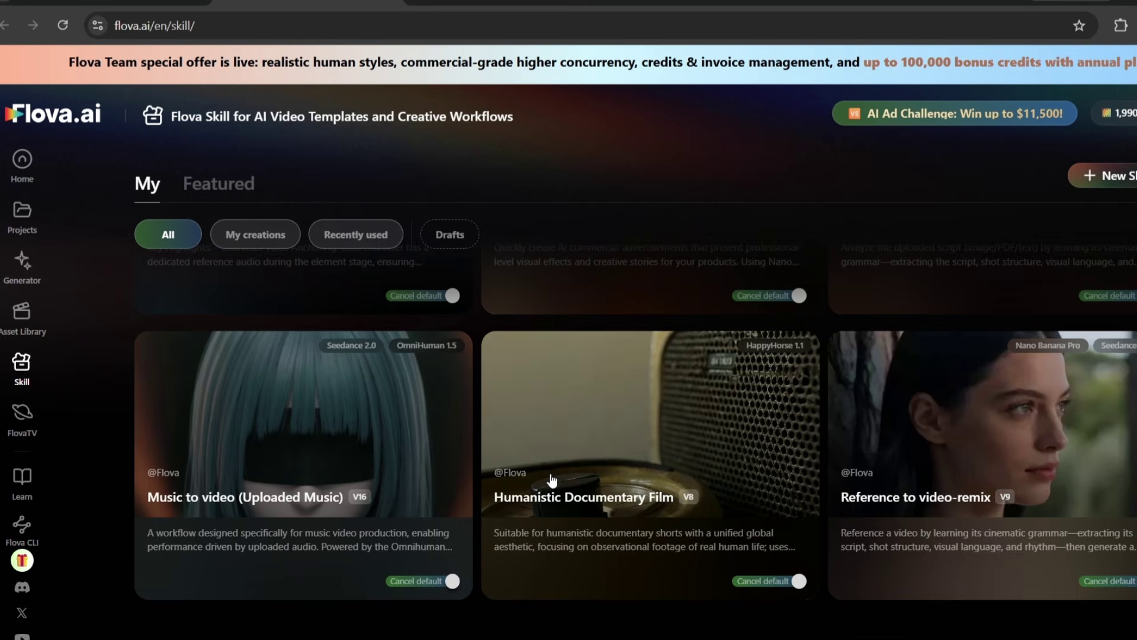
pyautogui.scroll(4, 551, 478)
pyautogui.scroll(1, 553, 484)
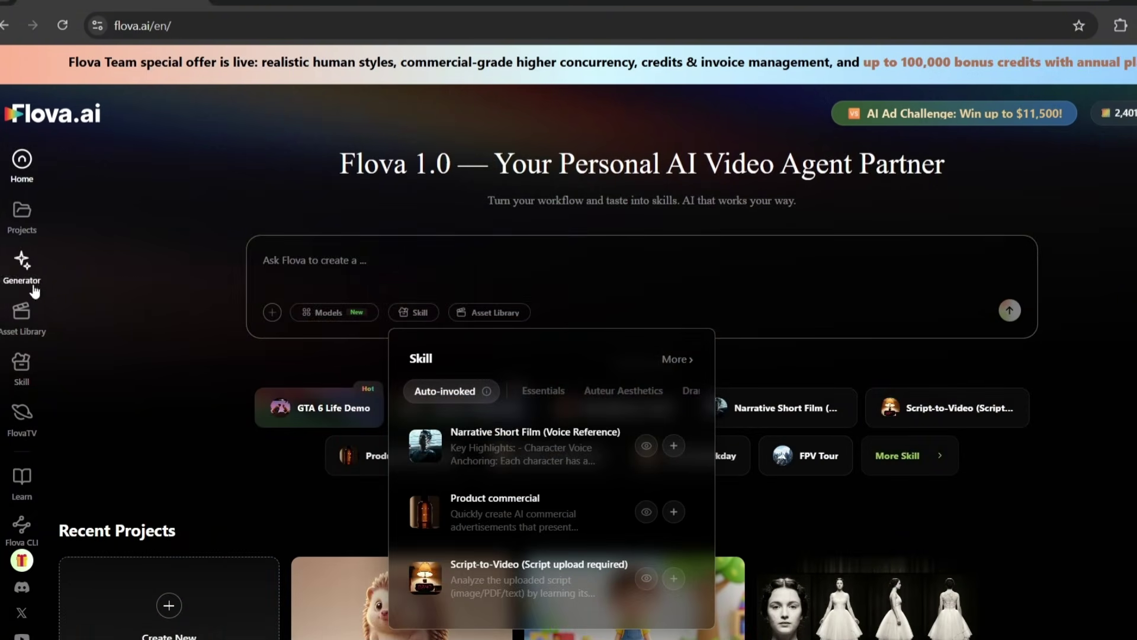
# - Look through the storyboard and unlinked media stored in the asset library
pyautogui.click(22, 312)
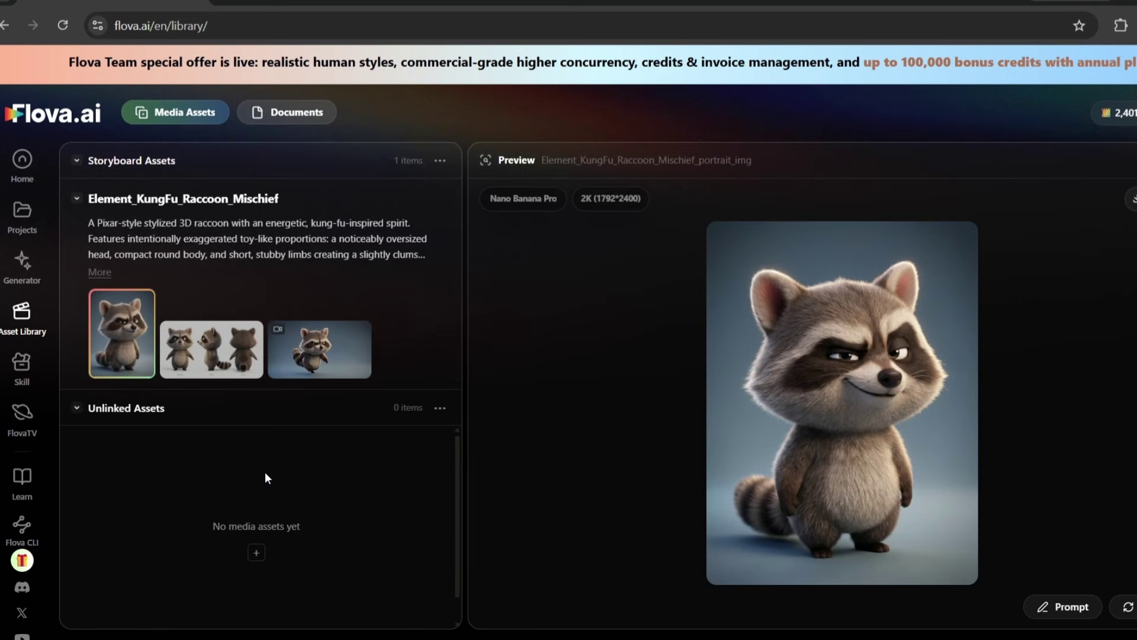
pyautogui.scroll(-1, 284, 476)
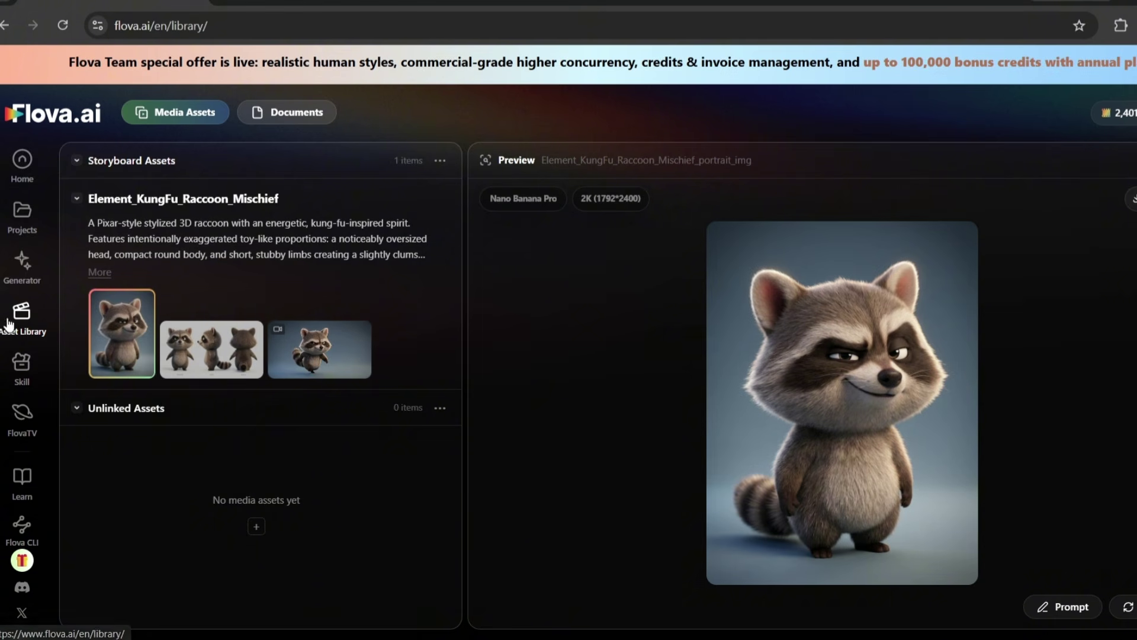
# - Compare the Generator's video and image generation settings, and return to the home page
pyautogui.click(25, 268)
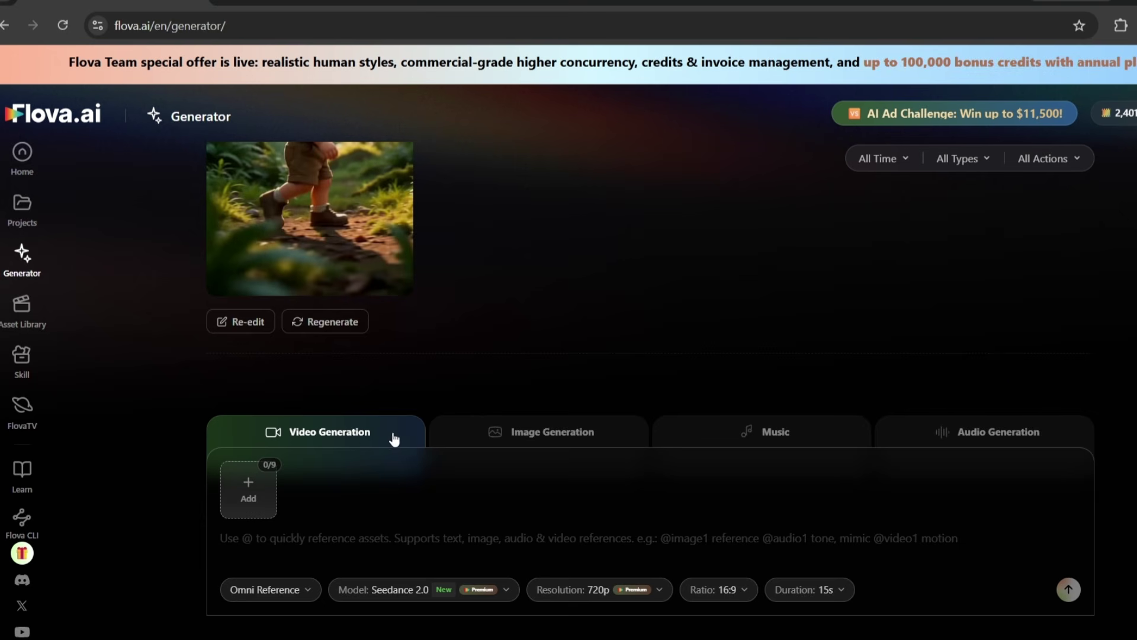
pyautogui.click(556, 437)
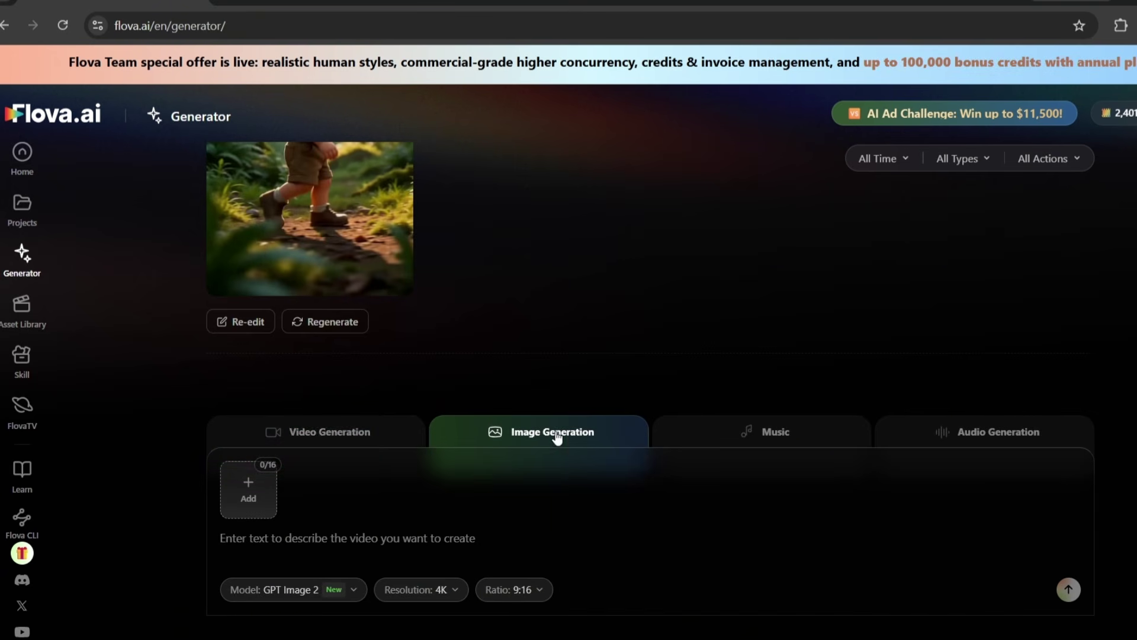
pyautogui.click(331, 437)
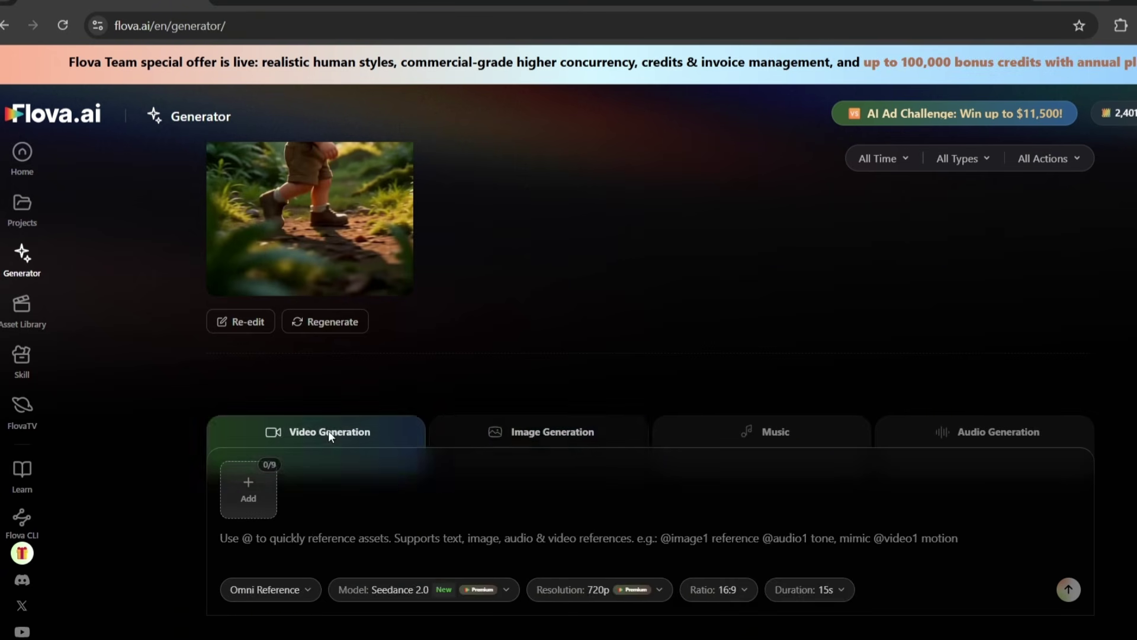
pyautogui.click(524, 438)
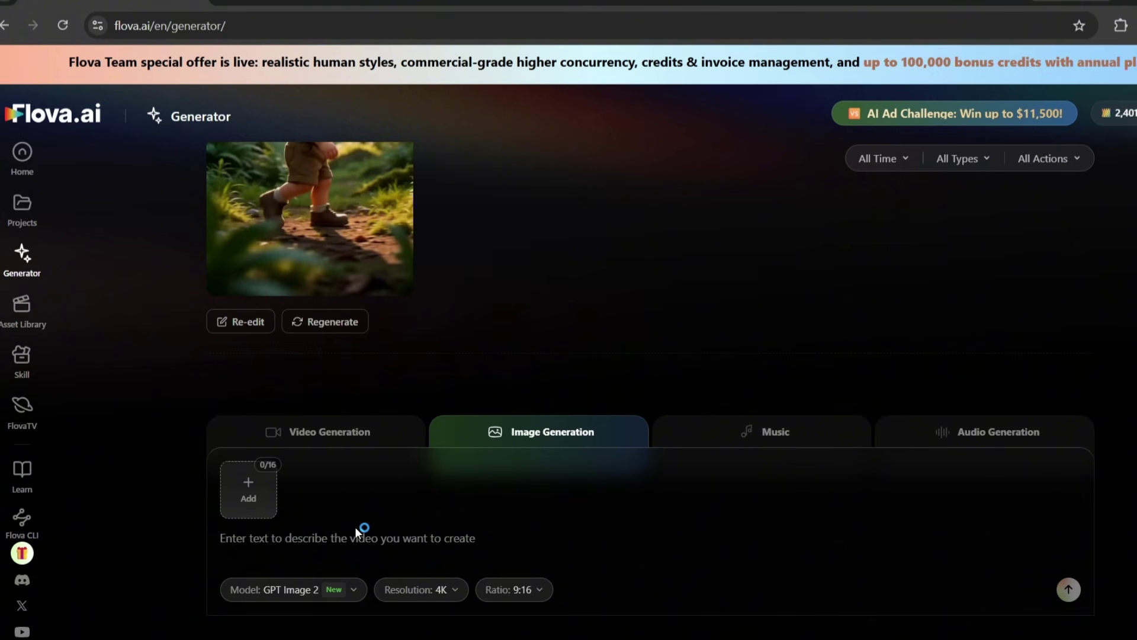
pyautogui.click(22, 155)
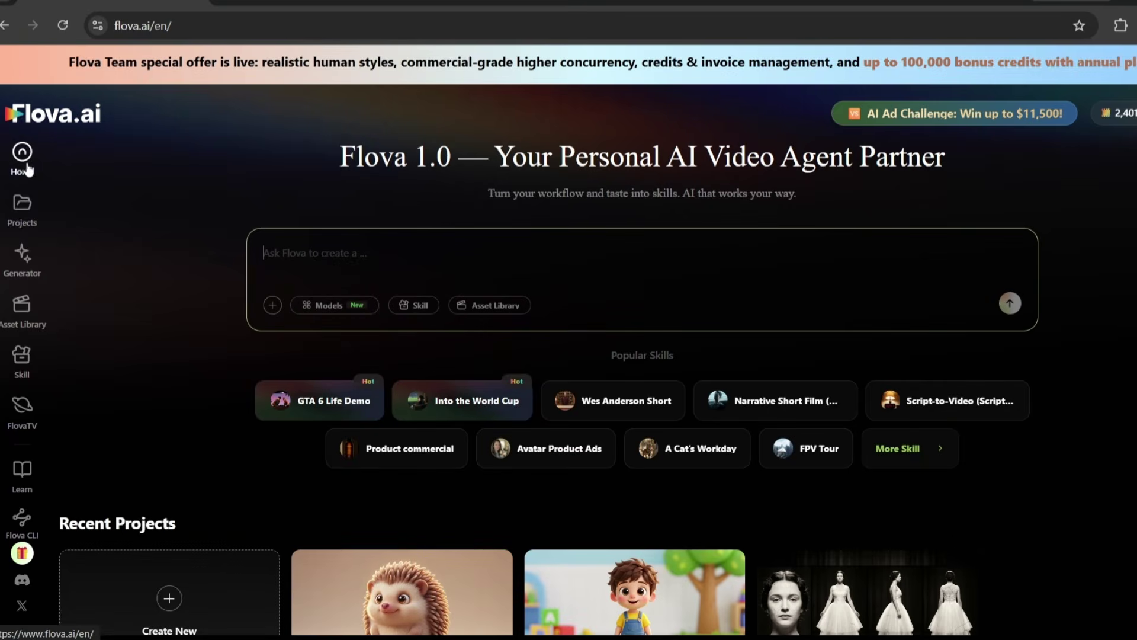